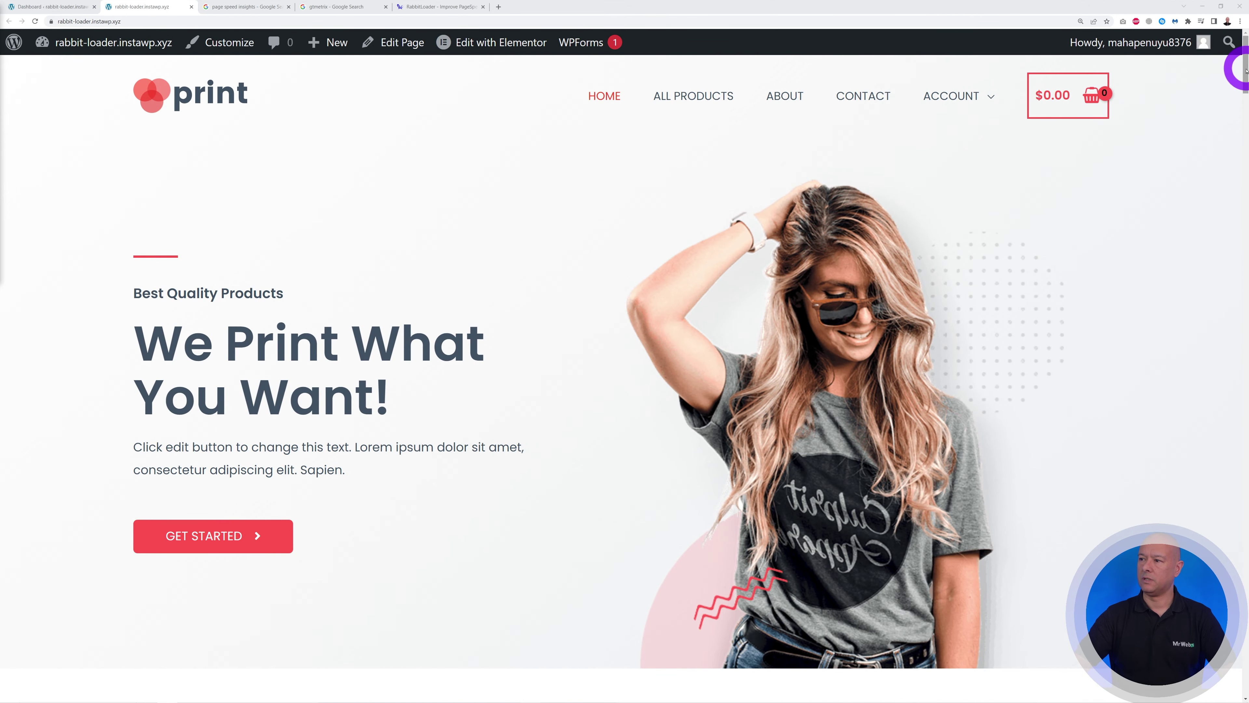
Copy the store homepage's web address and go to the 'page speed insights' search results
{"action": "left_click_drag", "start_coordinate": [1246, 71], "coordinate": [1243, 20]}
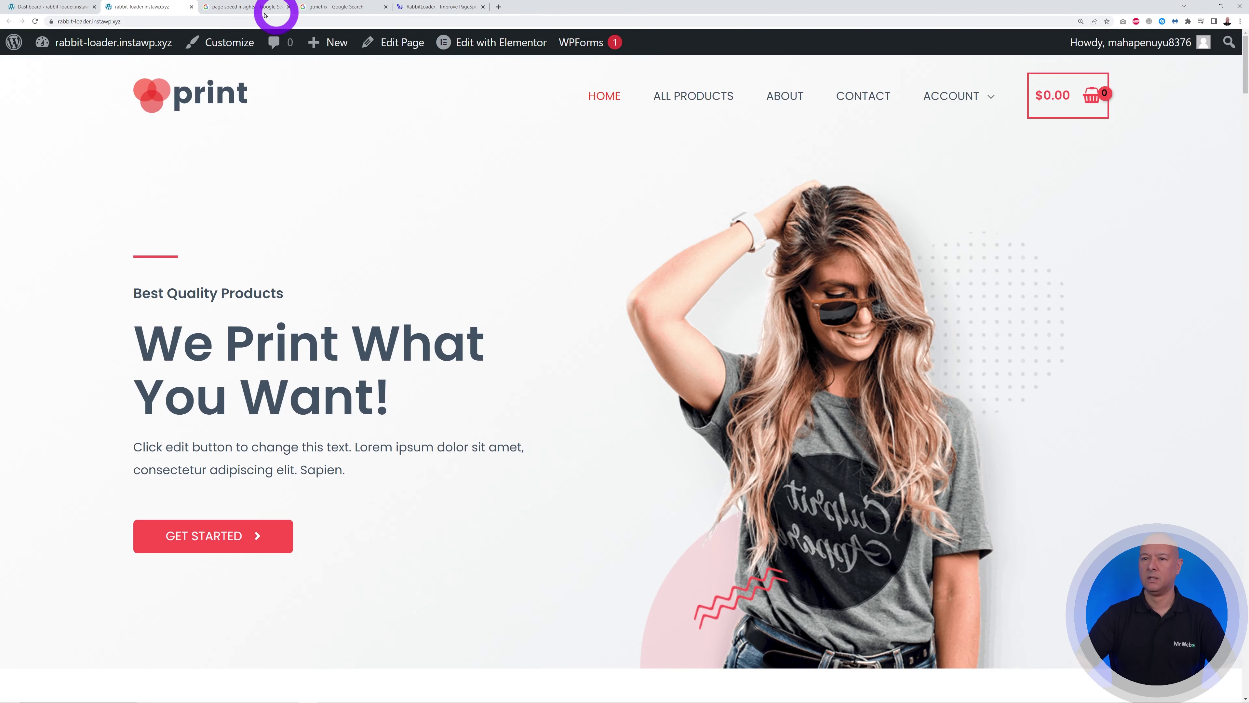
{"action": "left_click", "coordinate": [134, 22]}
{"action": "key", "text": "ctrl+c"}
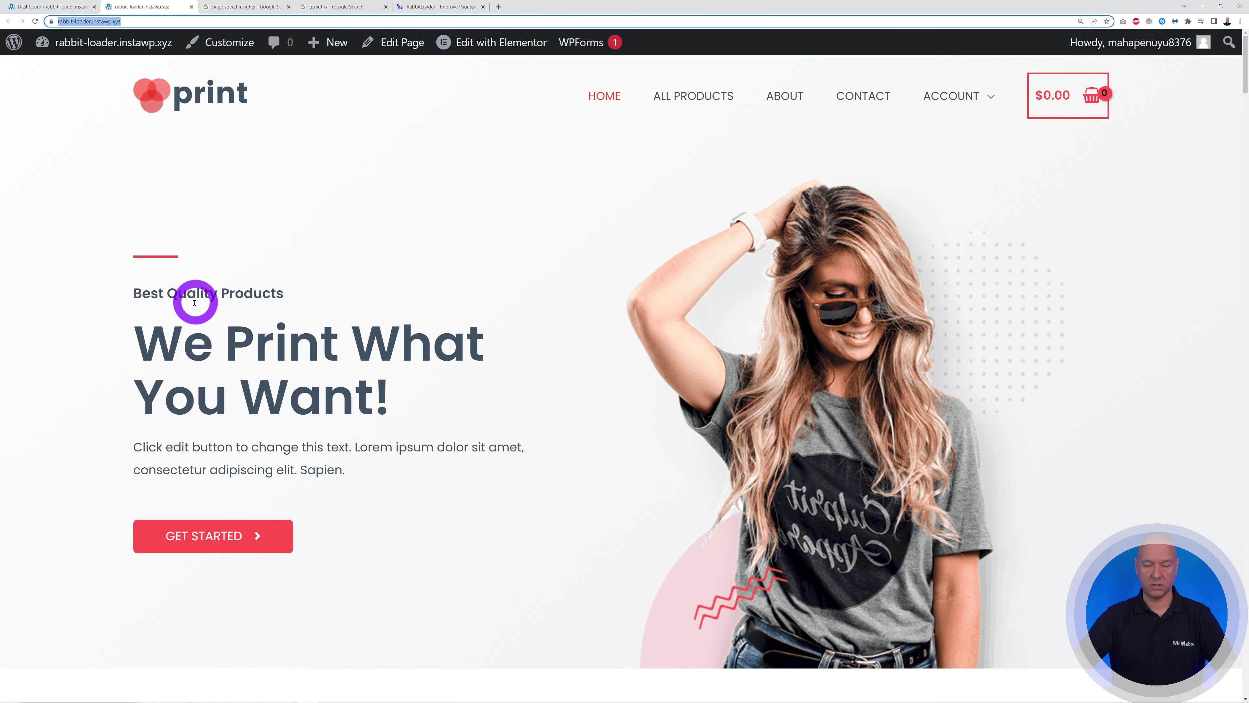
{"action": "left_click", "coordinate": [220, 6]}
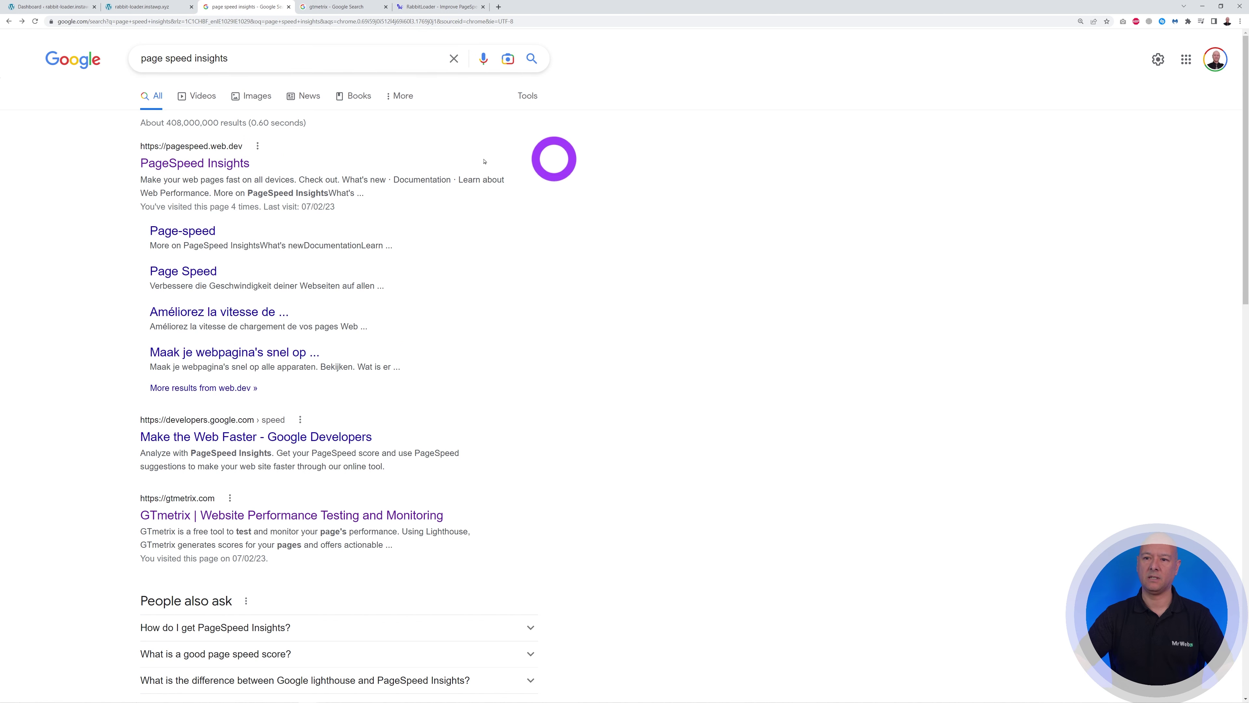
{"action": "left_click", "coordinate": [208, 165]}
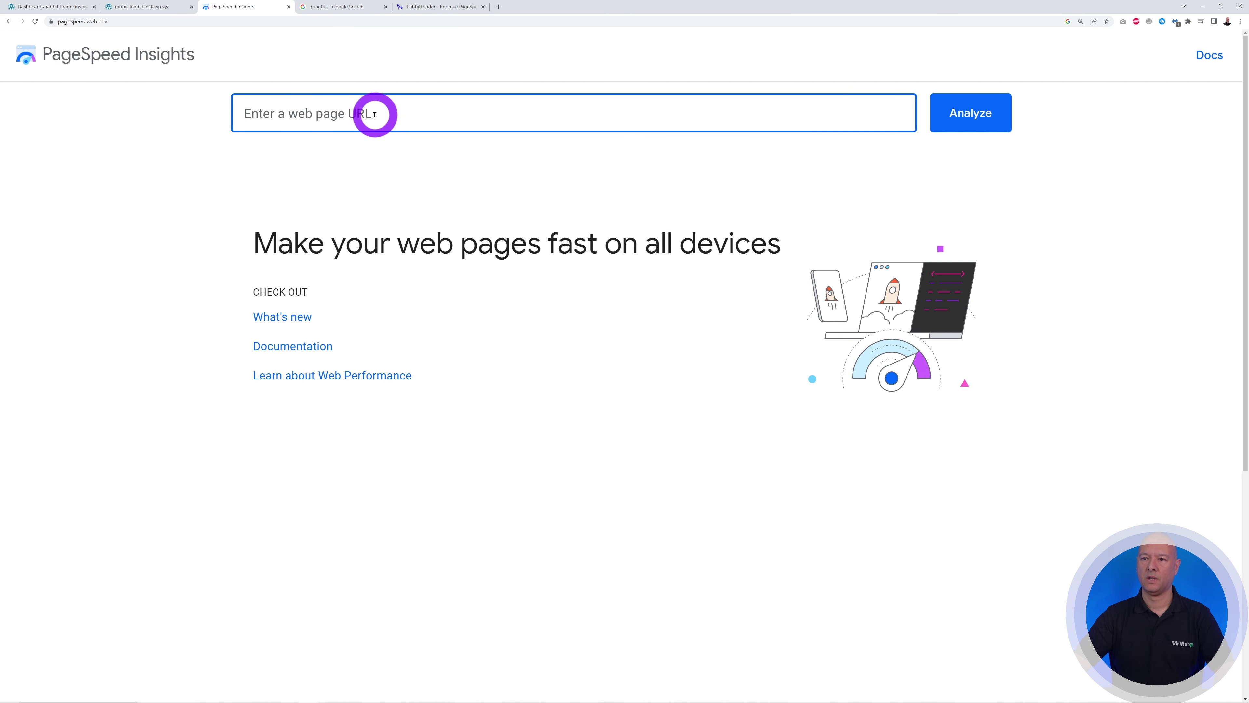
{"action": "left_click", "coordinate": [947, 113]}
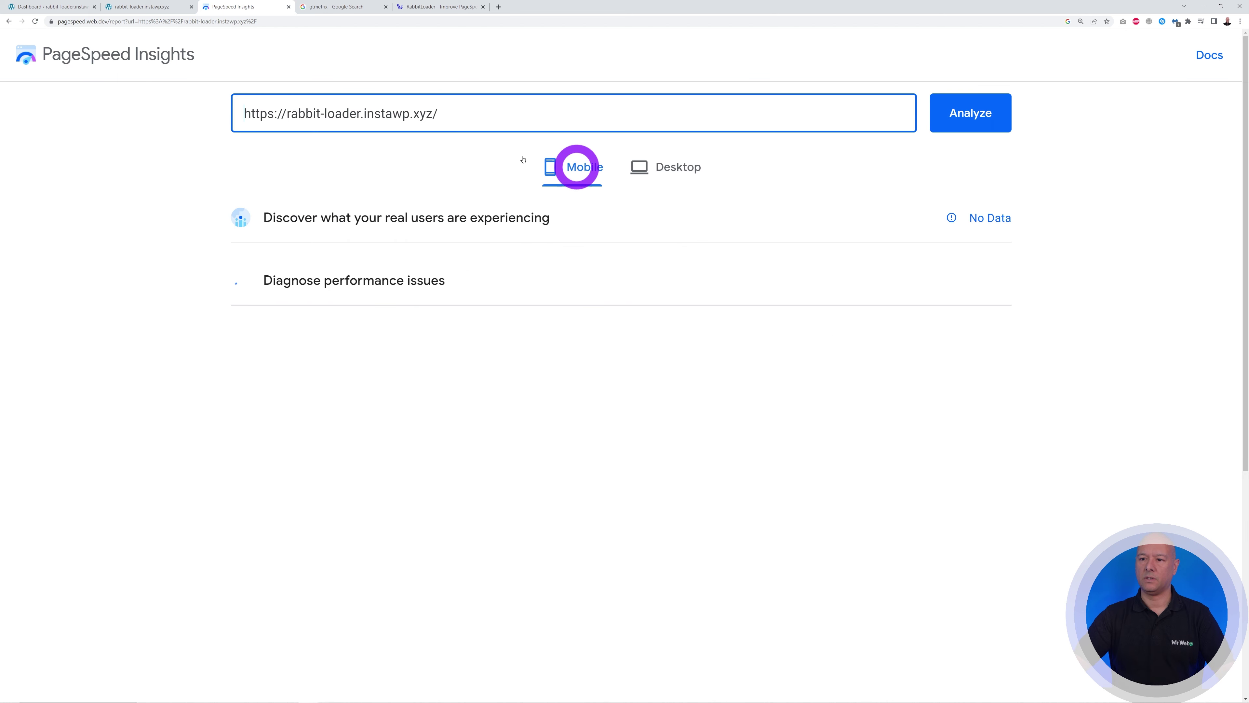
{"action": "left_click", "coordinate": [333, 9]}
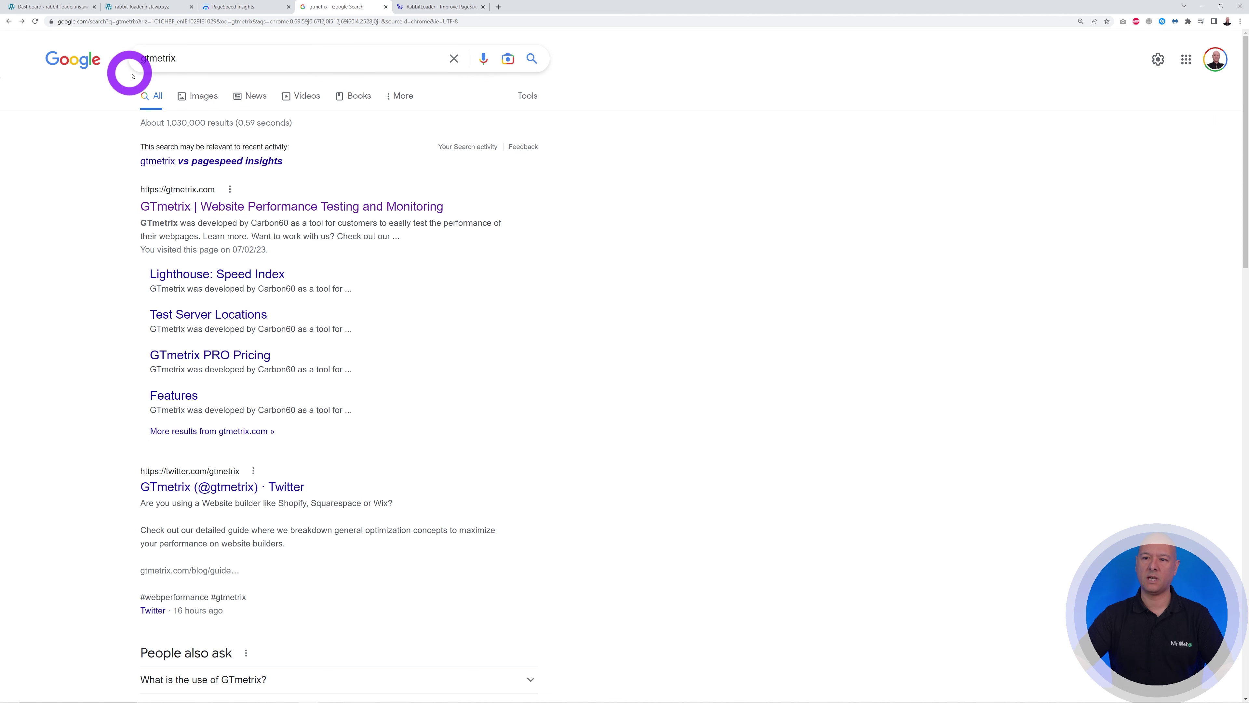
{"action": "left_click", "coordinate": [240, 207]}
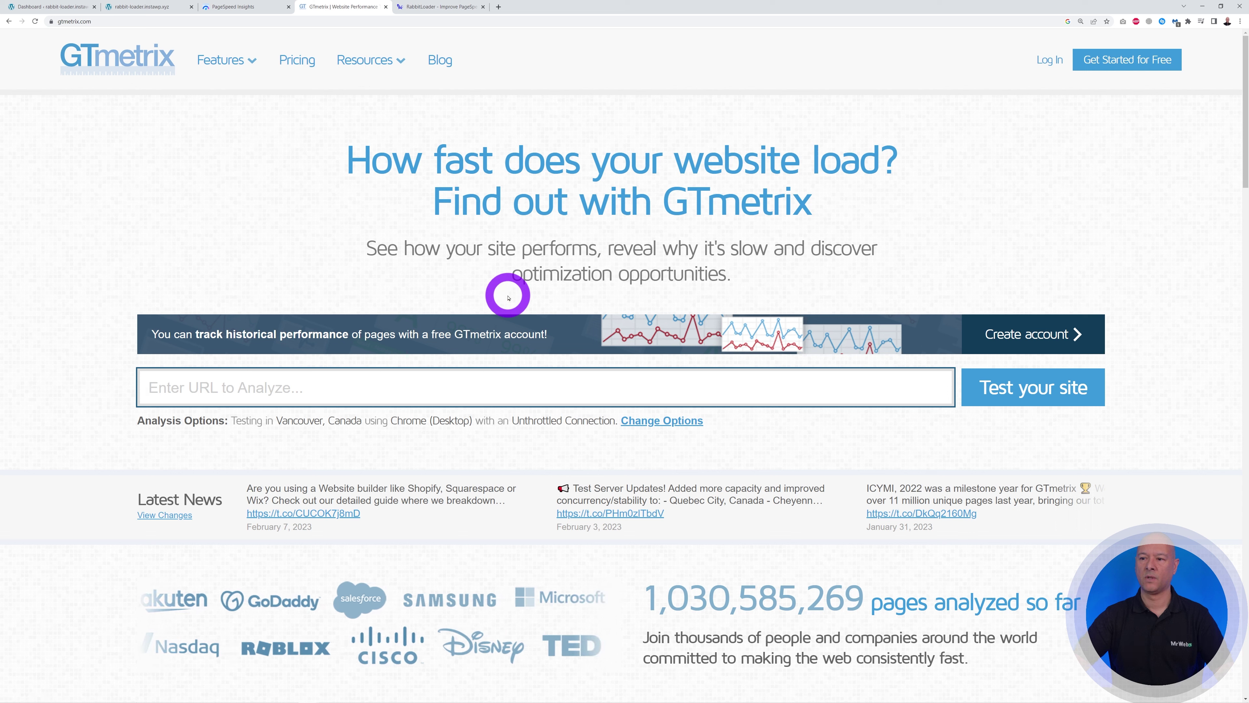
{"action": "left_click", "coordinate": [265, 386]}
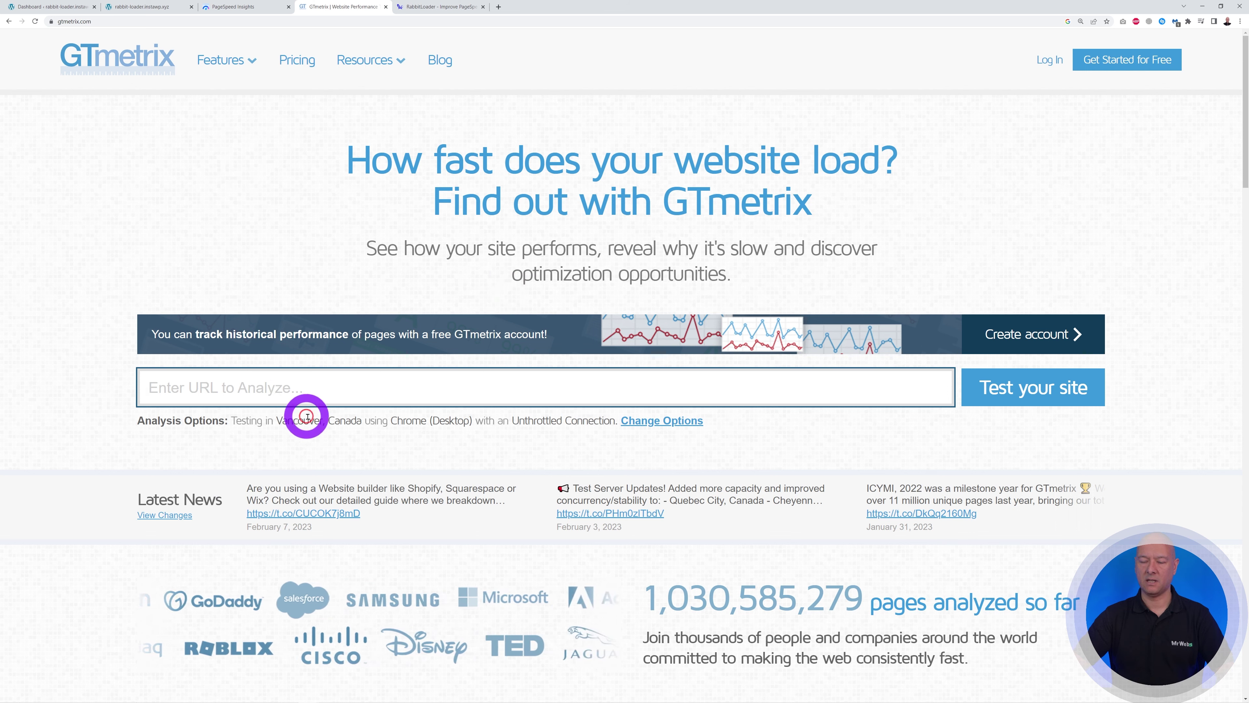
{"action": "key", "text": "ctrl+v"}
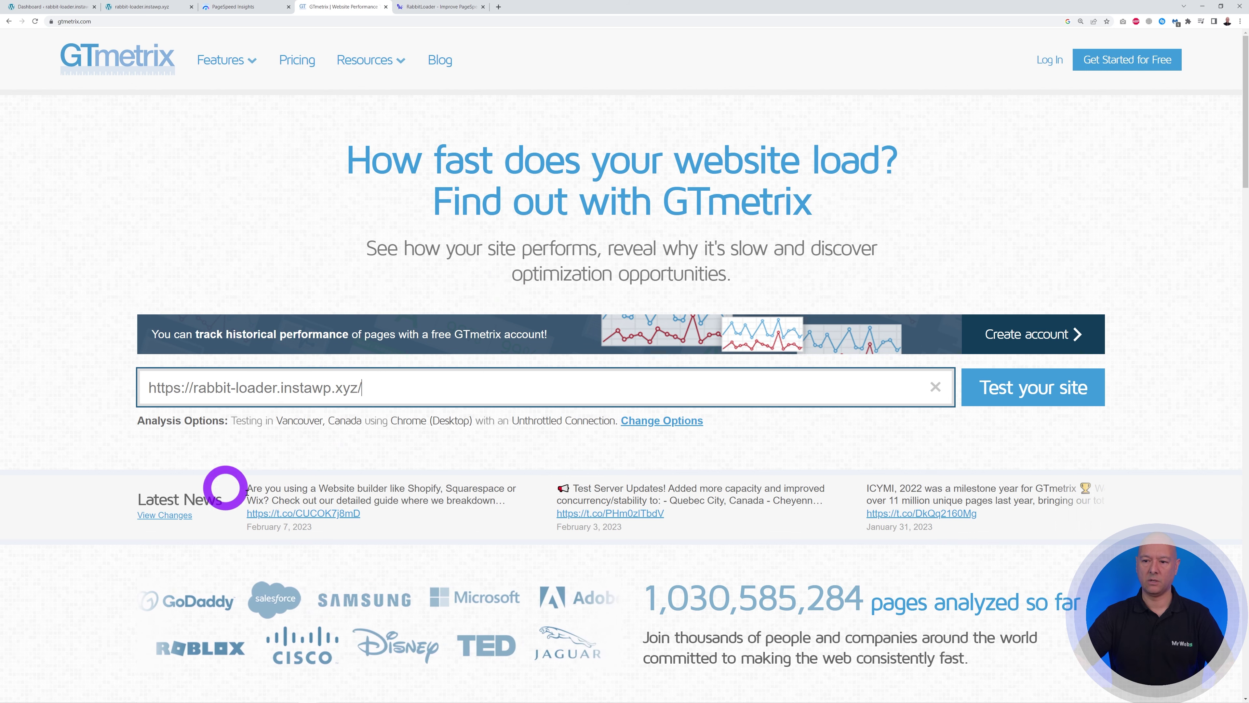
{"action": "left_click", "coordinate": [1043, 390]}
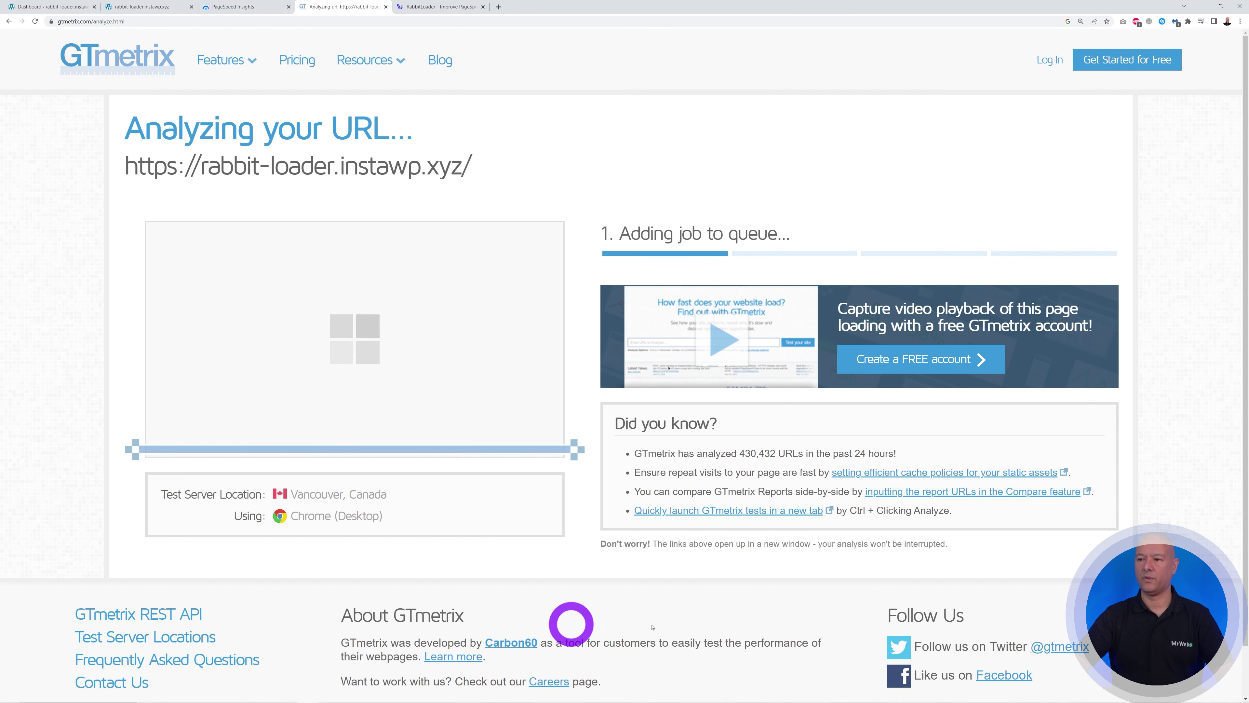
{"action": "left_click", "coordinate": [236, 7]}
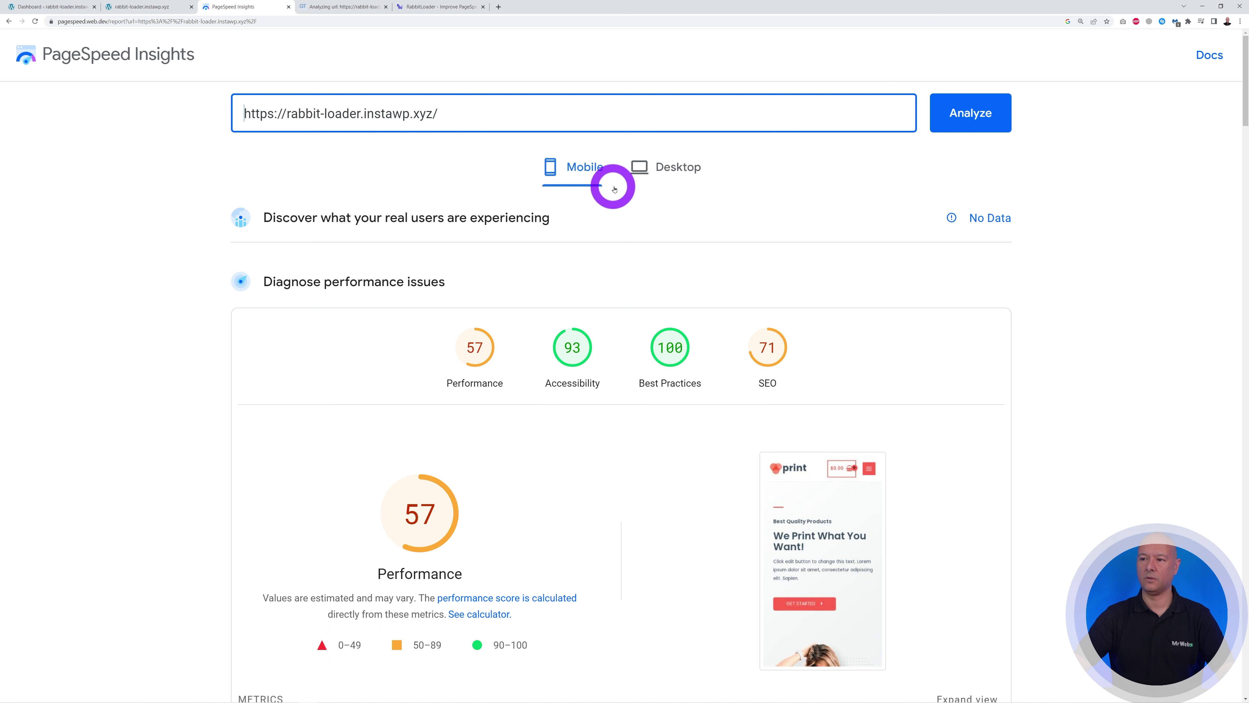
Compare PageSpeed desktop performance of 81 against mobile performance of 57
{"action": "left_click", "coordinate": [663, 170]}
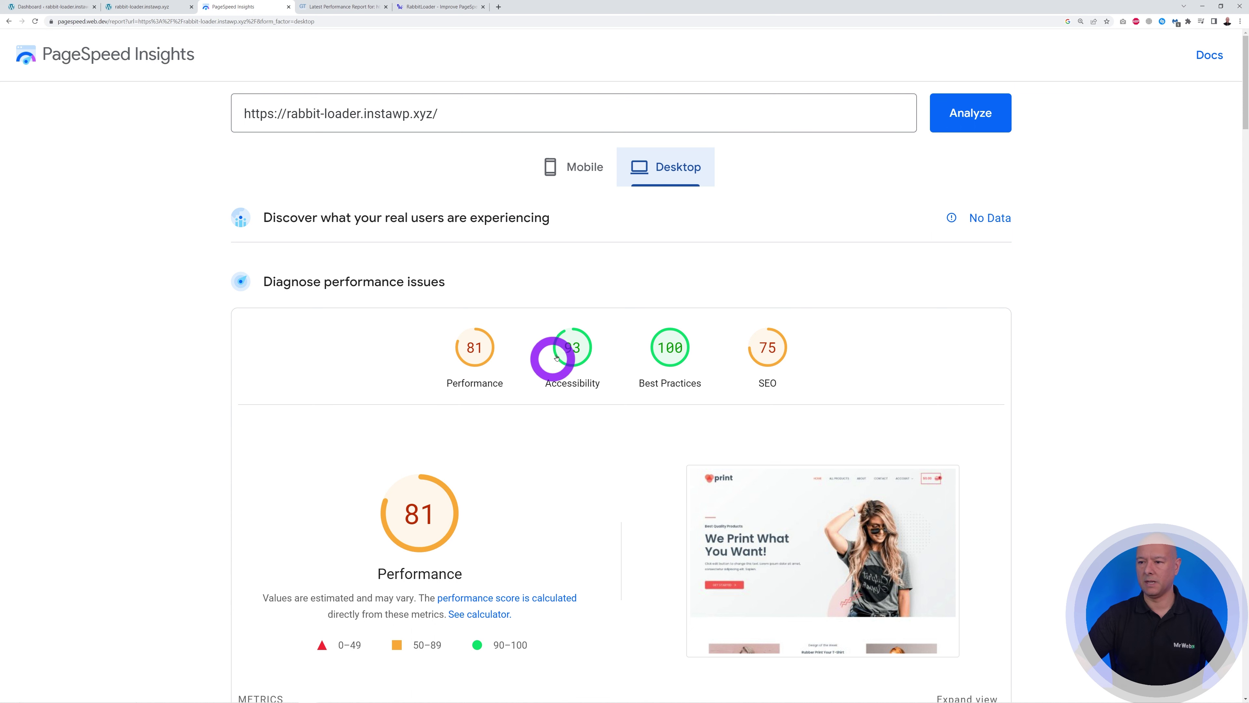
{"action": "left_click", "coordinate": [588, 158]}
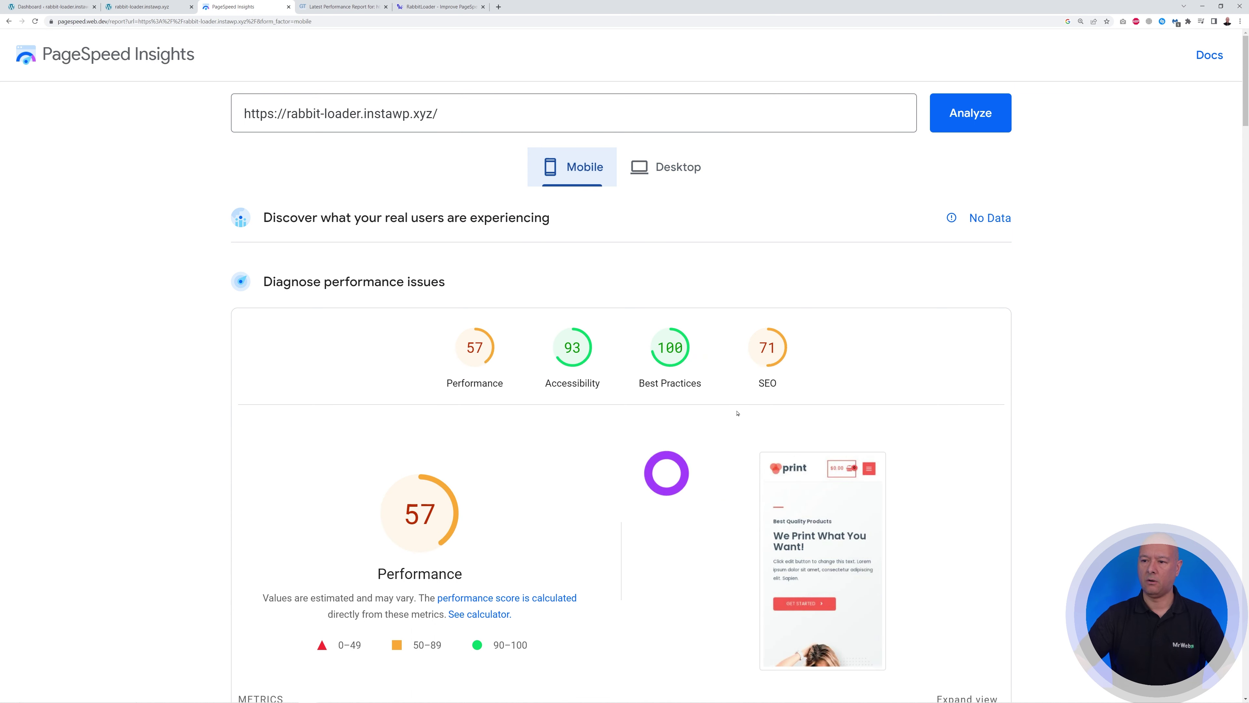
{"action": "left_click", "coordinate": [333, 9]}
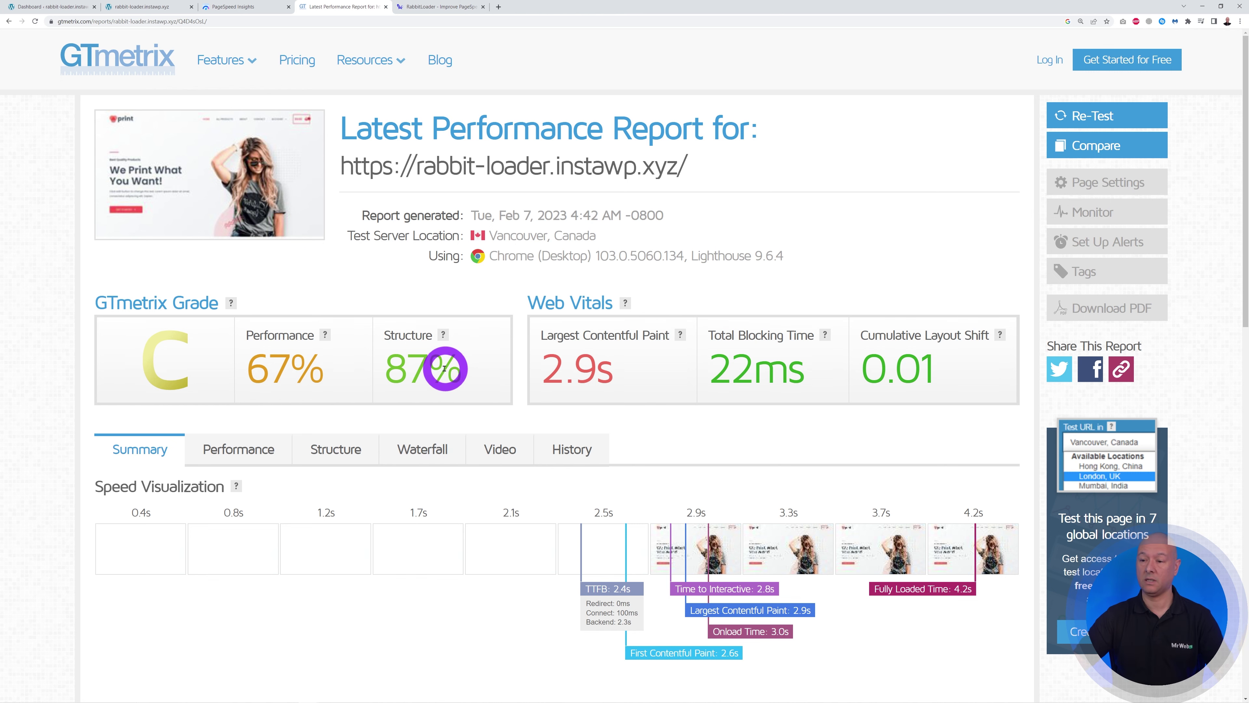
Leave the grade C GTmetrix report (67% performance, 87% structure) for the RabbitLoader homepage
{"action": "left_click", "coordinate": [440, 7]}
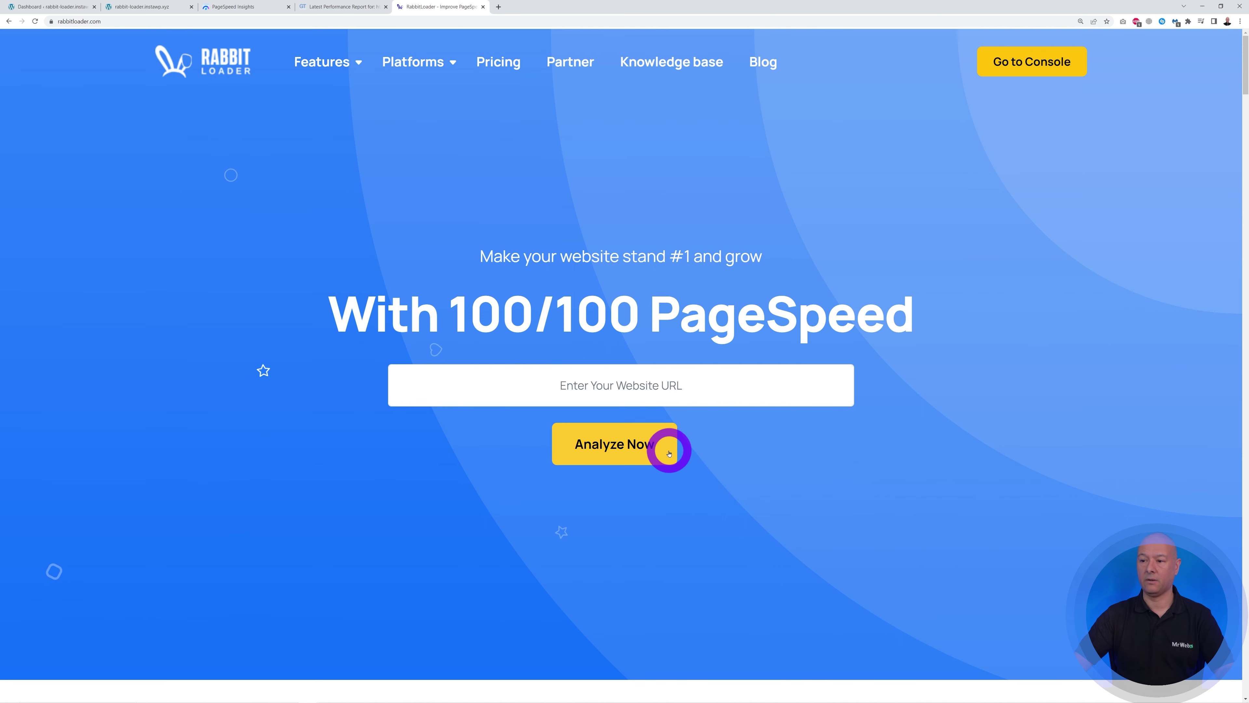
{"action": "right_click", "coordinate": [507, 66]}
{"action": "left_click", "coordinate": [524, 73]}
{"action": "left_click", "coordinate": [529, 7]}
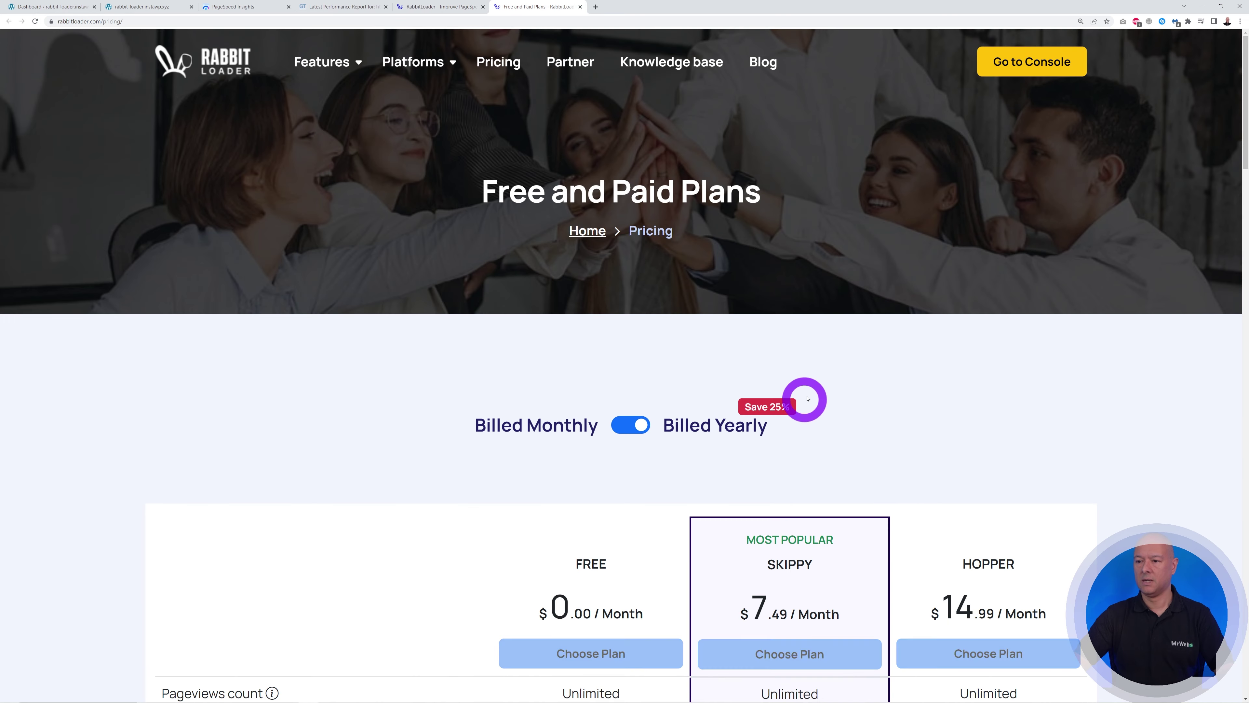
{"action": "scroll", "coordinate": [836, 408], "scroll_direction": "down", "scroll_amount": 5}
{"action": "scroll", "coordinate": [705, 327], "scroll_direction": "down", "scroll_amount": 3}
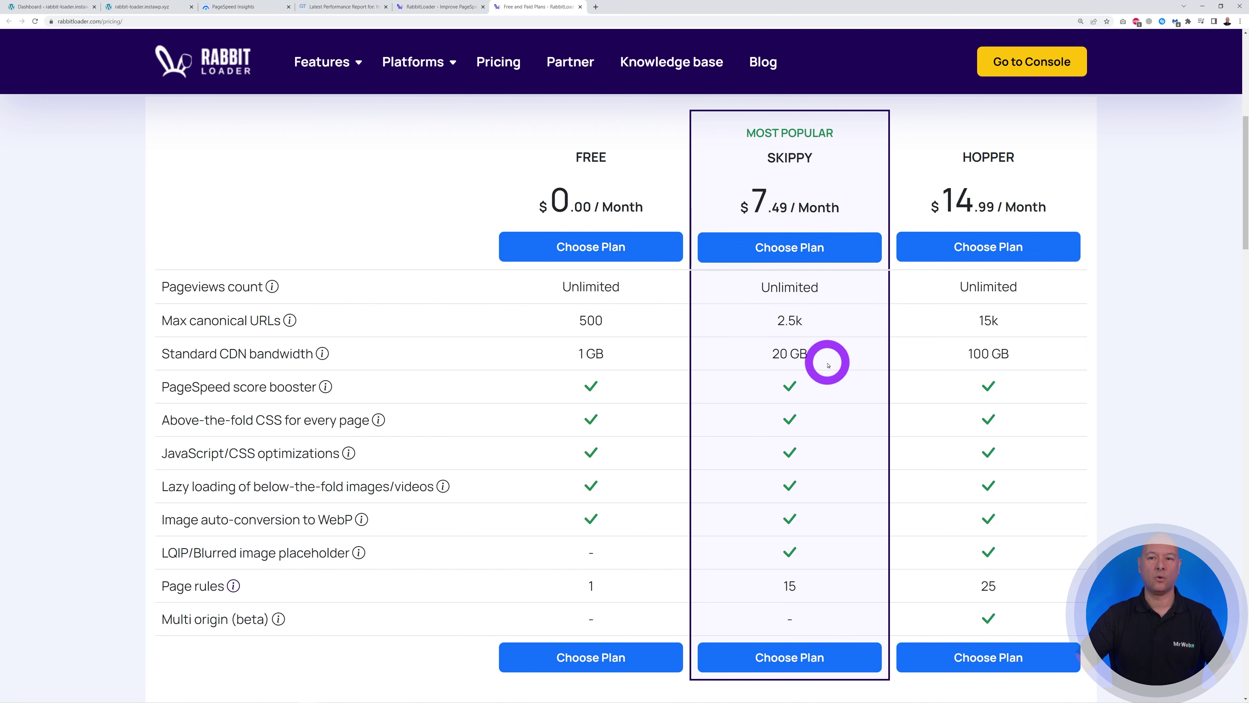
{"action": "left_click", "coordinate": [582, 8]}
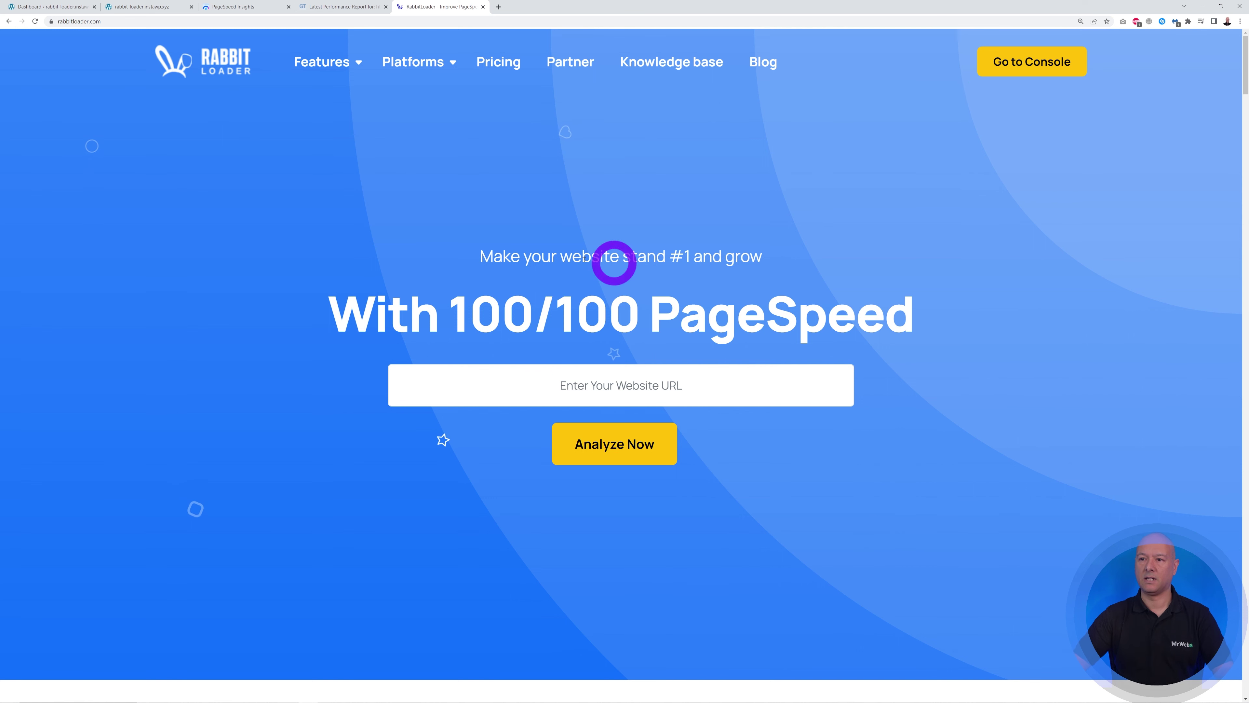
Analyze the store URL in RabbitLoader (56 now, 98 possible) and compare with PageSpeed and GTmetrix
{"action": "left_click", "coordinate": [538, 374]}
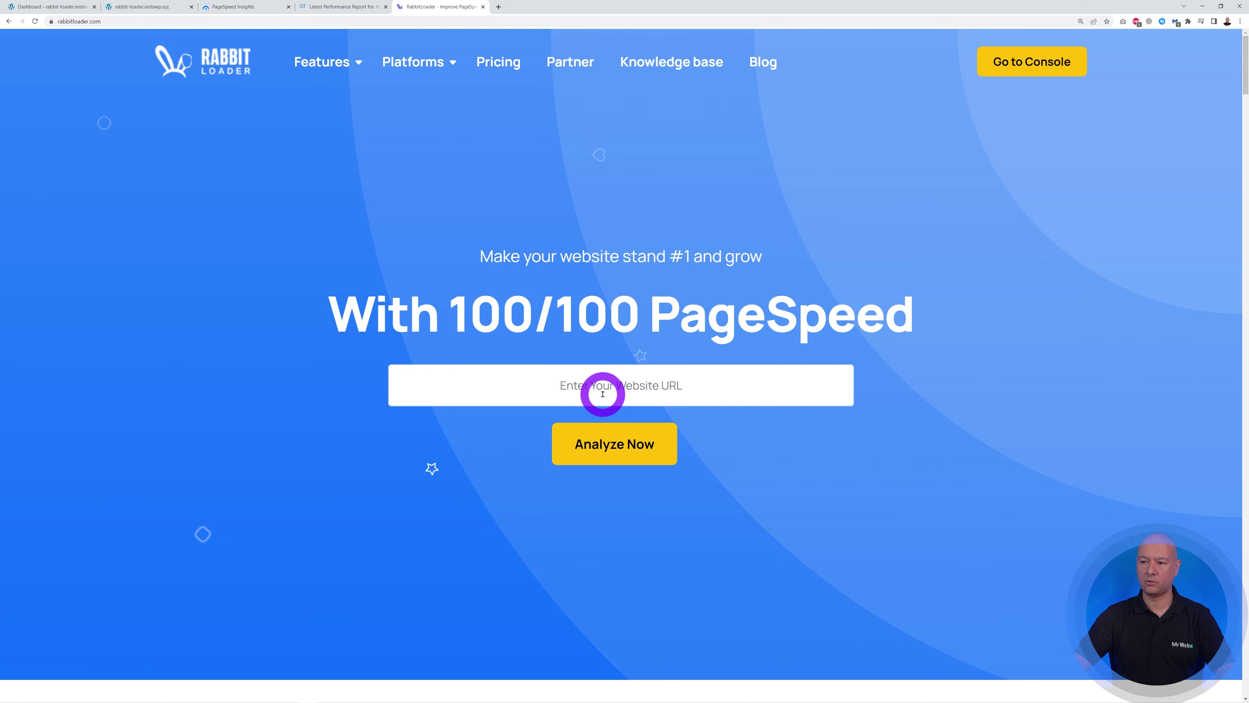
{"action": "left_click", "coordinate": [616, 445]}
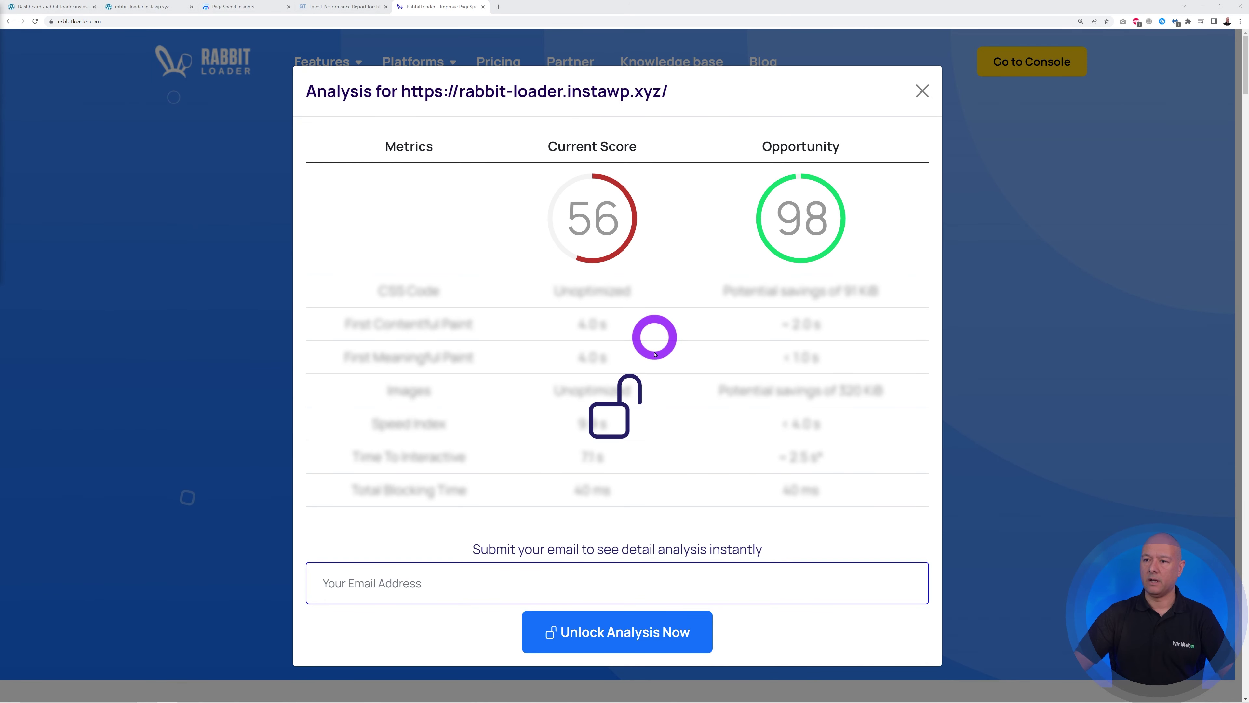
{"action": "left_click", "coordinate": [234, 14]}
{"action": "left_click", "coordinate": [461, 114]}
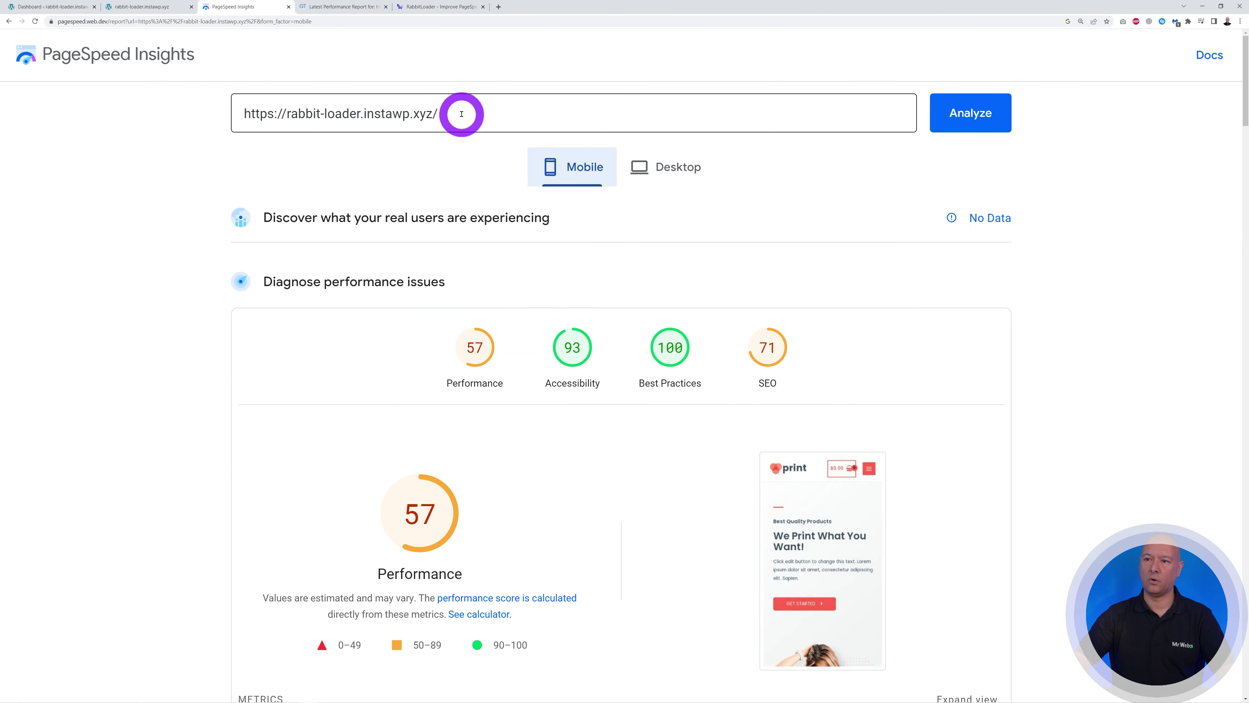
{"action": "left_click", "coordinate": [327, 7]}
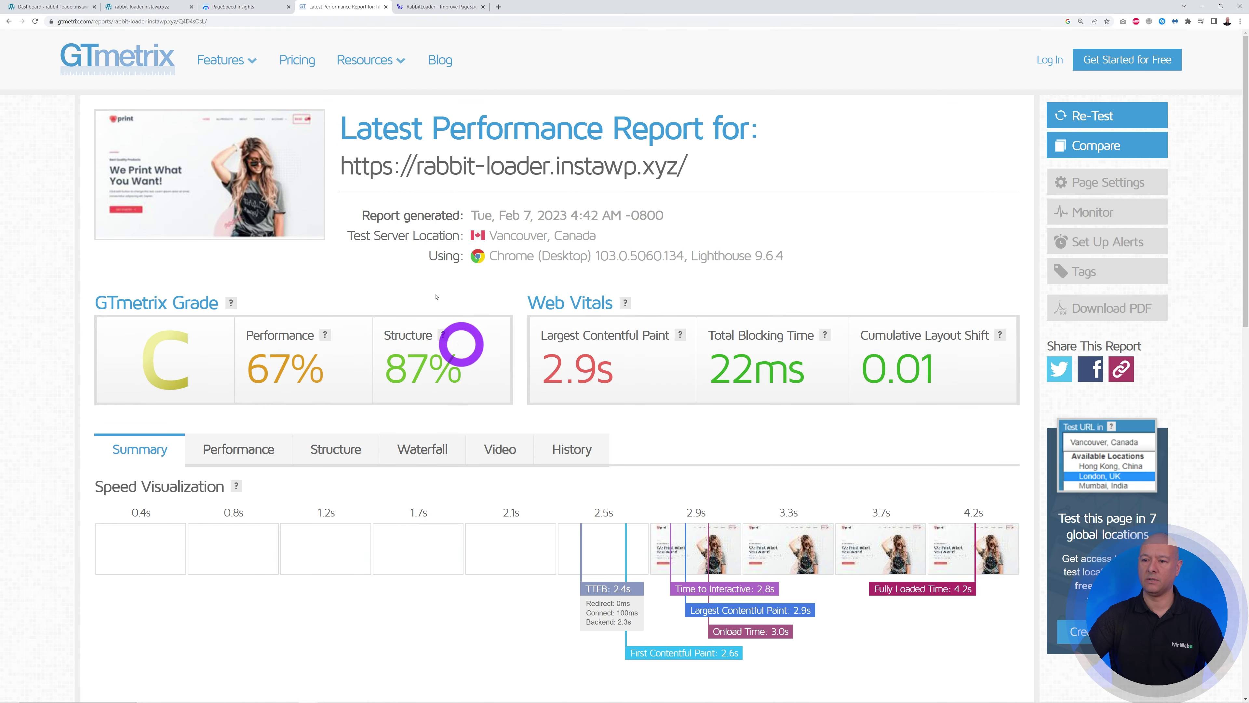
{"action": "left_click", "coordinate": [452, 6]}
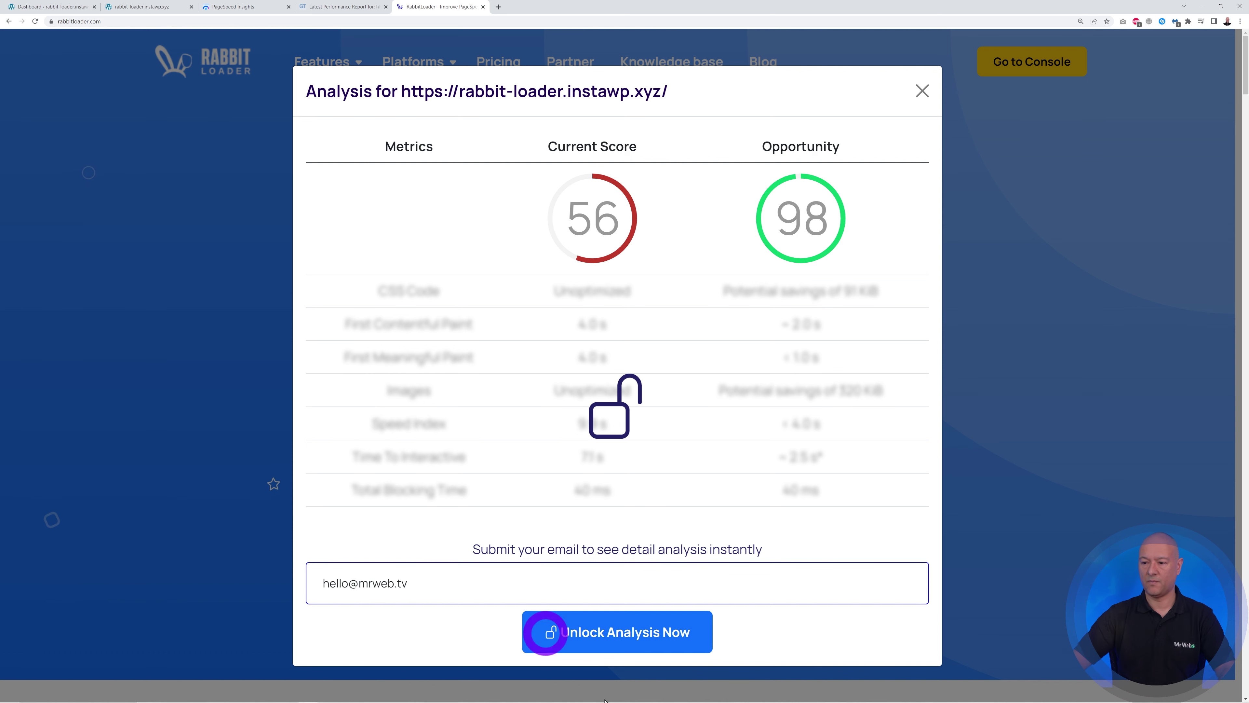
Unlock the detailed metrics analysis and open the Free, Skippy and Hopper plans page
{"action": "left_click", "coordinate": [647, 640]}
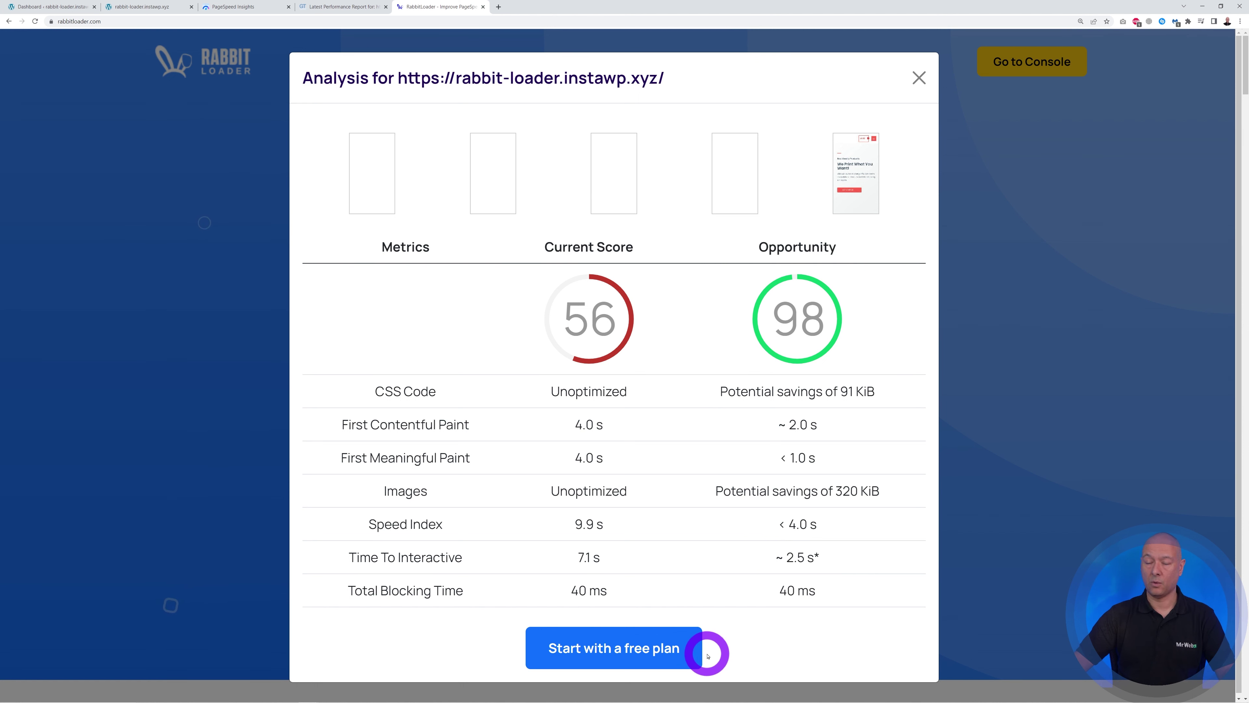
{"action": "left_click", "coordinate": [610, 654]}
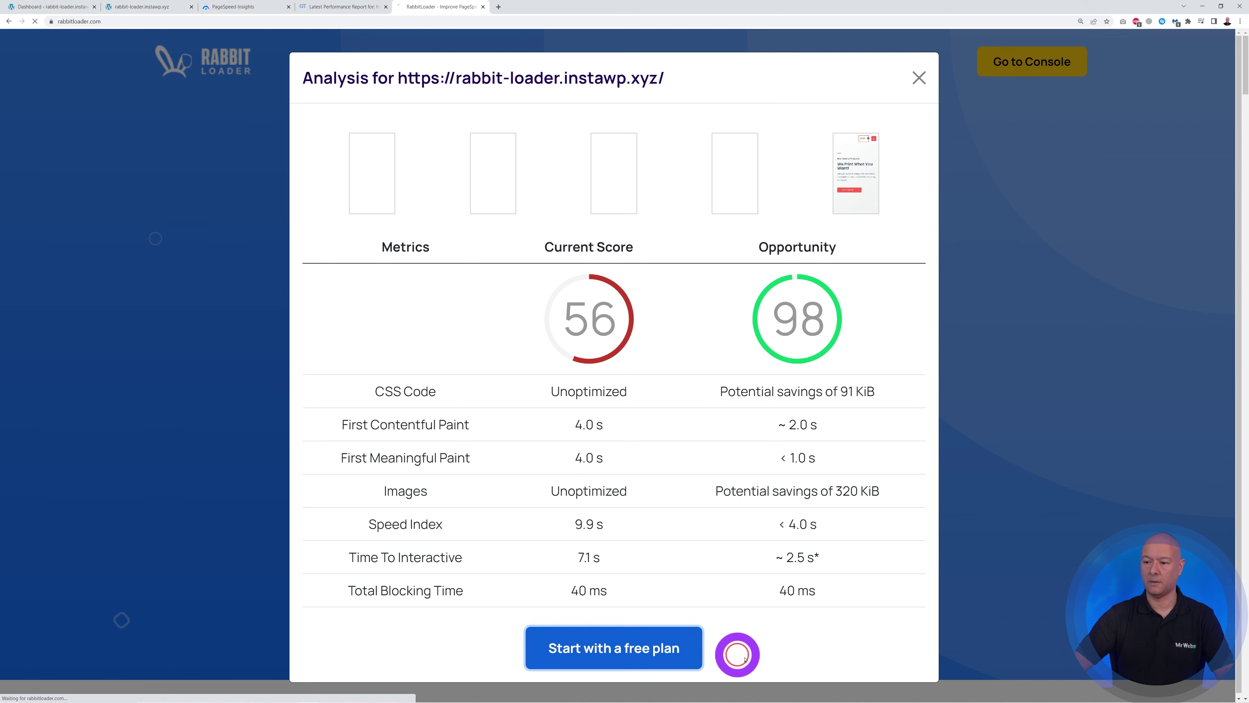
{"action": "scroll", "coordinate": [811, 647], "scroll_direction": "down", "scroll_amount": 2}
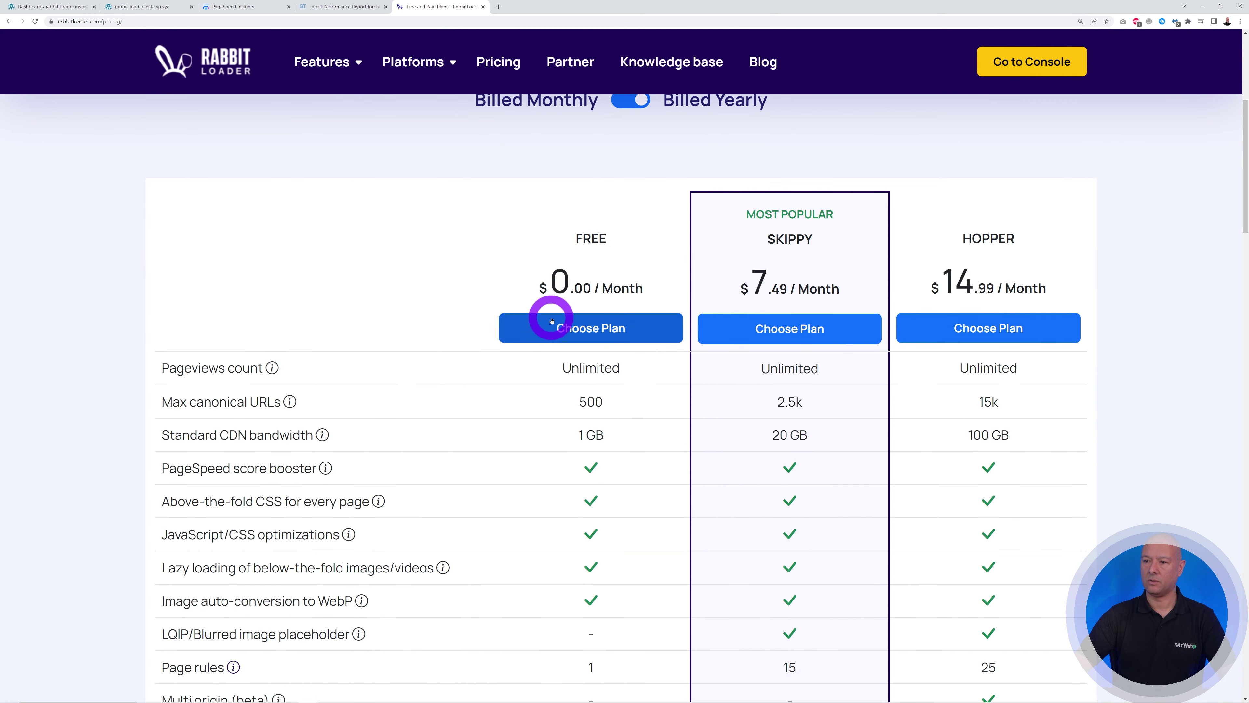
Choose the Free plan and save the RabbitLoader plugin zip for WordPress
{"action": "left_click", "coordinate": [579, 328]}
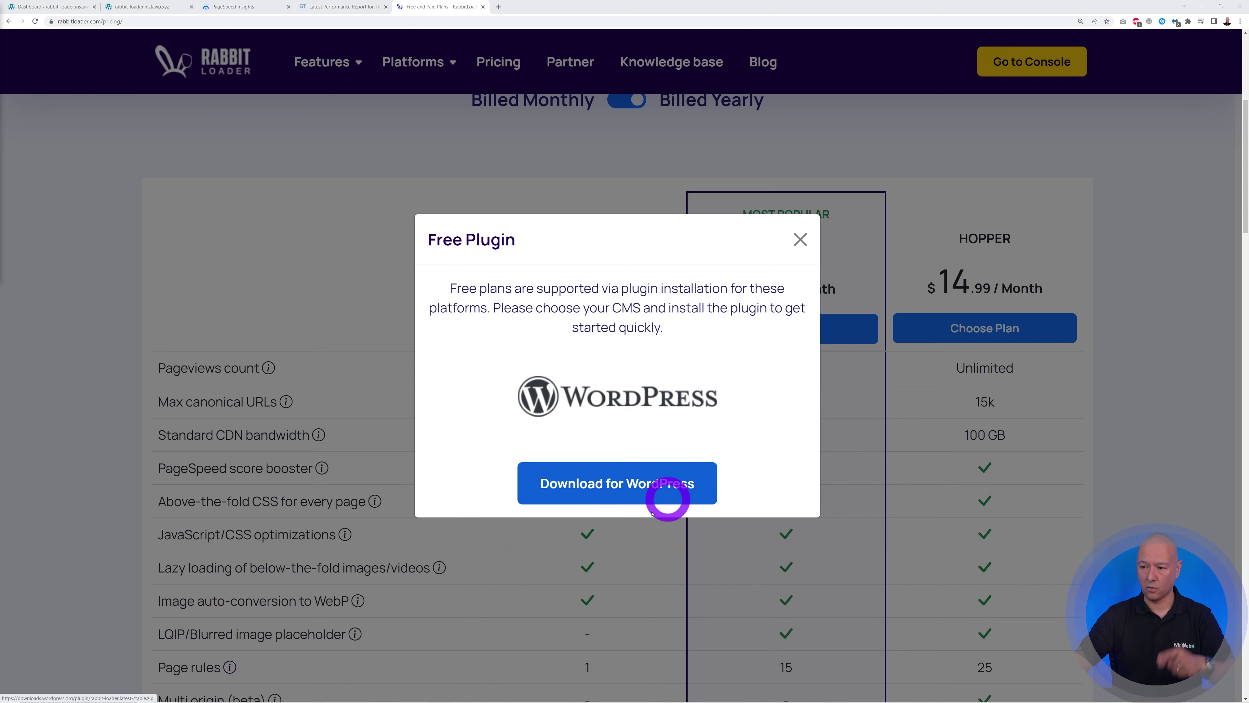
{"action": "left_click", "coordinate": [614, 492]}
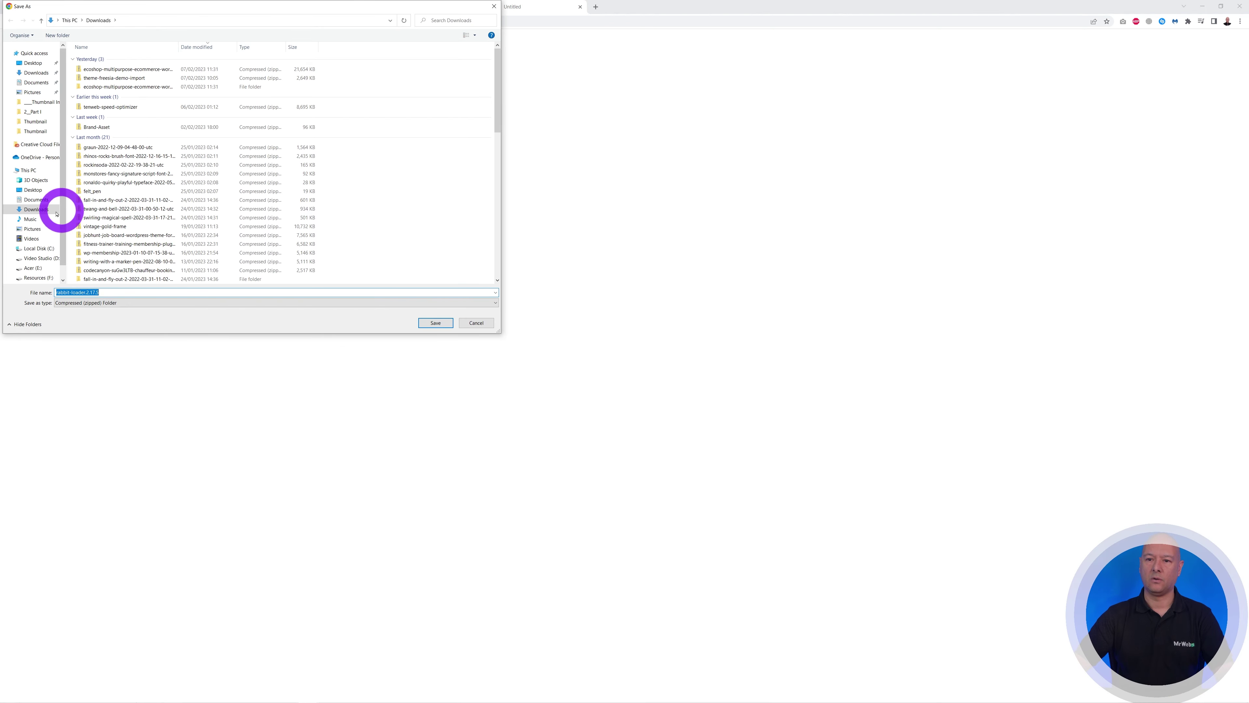
{"action": "left_click", "coordinate": [420, 335]}
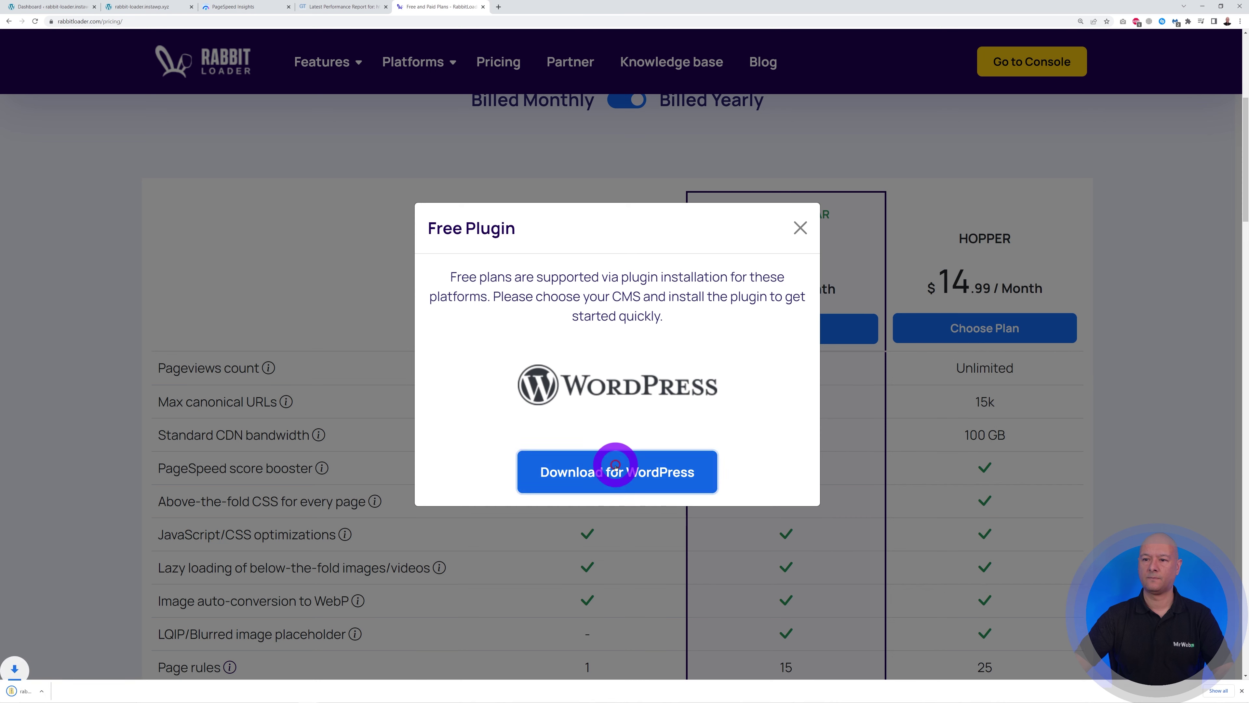
{"action": "left_click", "coordinate": [1241, 690]}
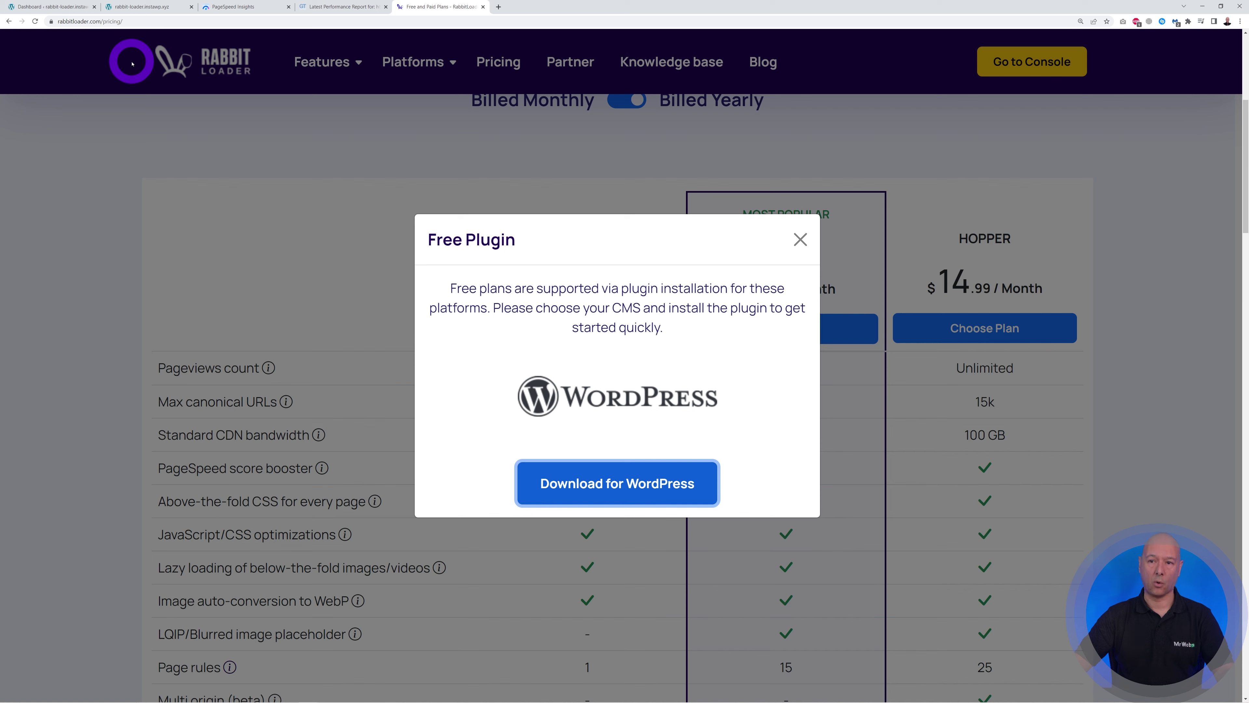
Upload rabbit-loader.2.17.5.zip via Plugins > Add New > Upload Plugin, install and activate it
{"action": "left_click", "coordinate": [51, 12]}
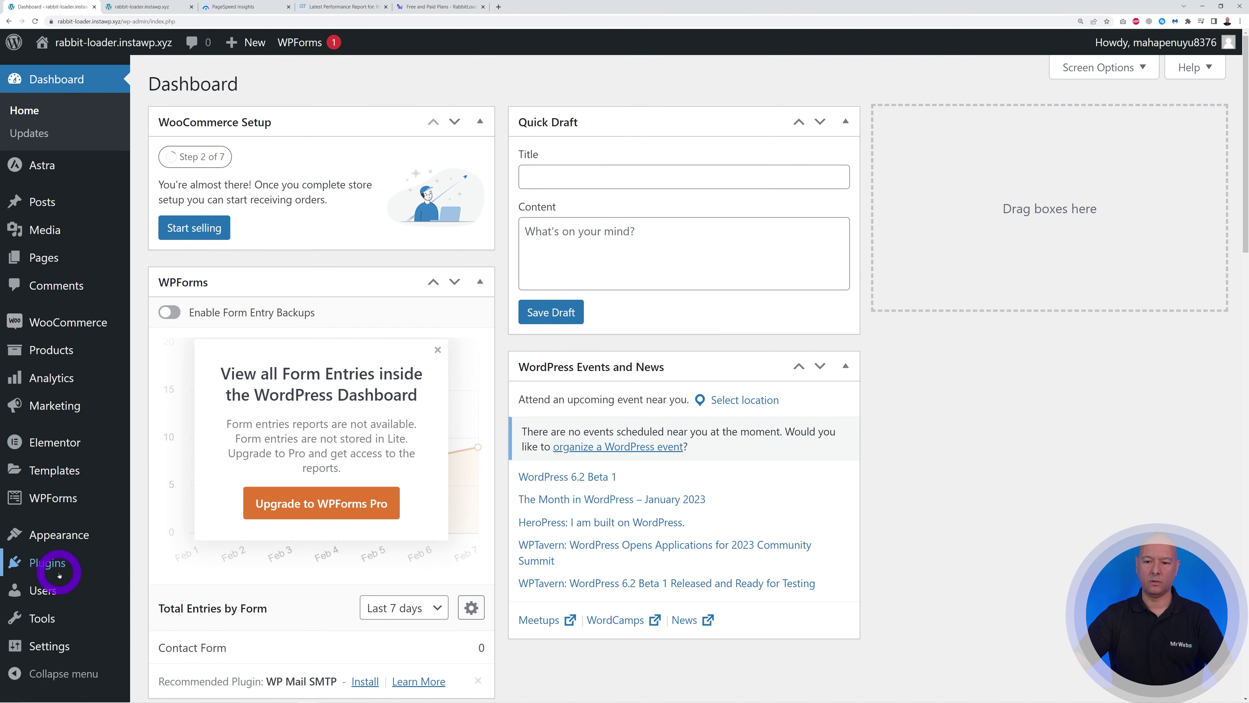
{"action": "mouse_move", "coordinate": [123, 567]}
{"action": "left_click", "coordinate": [178, 594]}
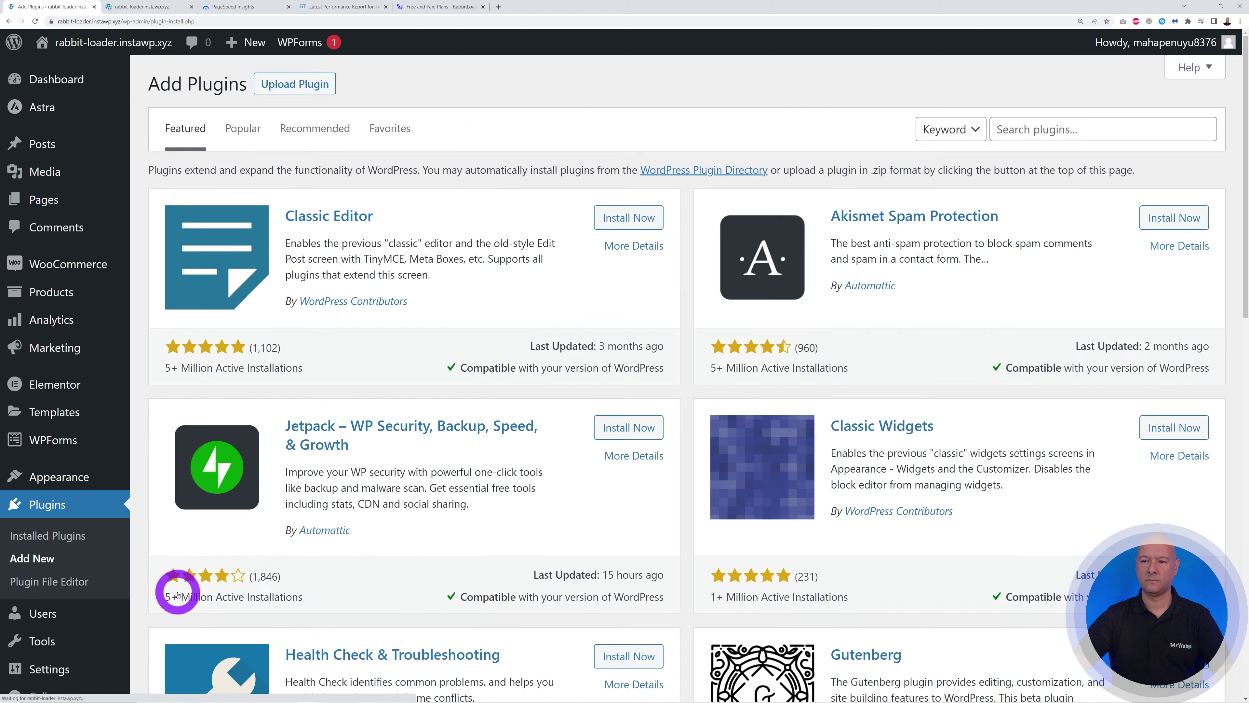
{"action": "left_click", "coordinate": [298, 84]}
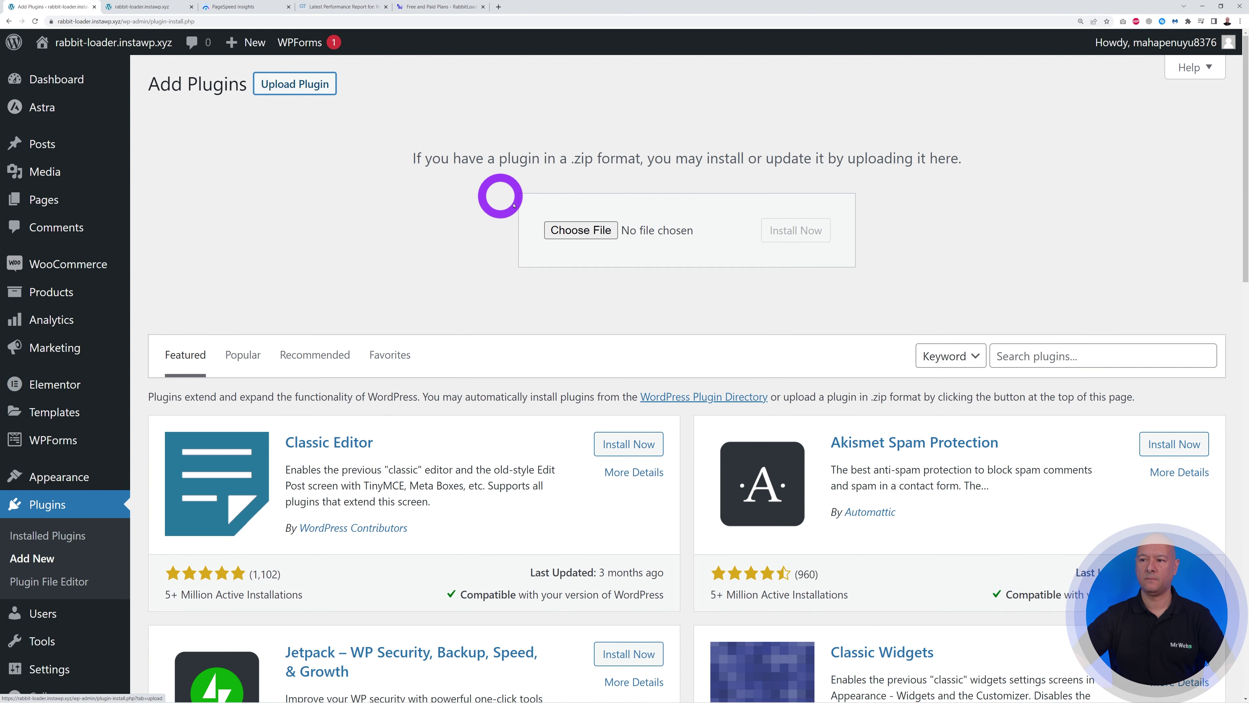
{"action": "left_click", "coordinate": [565, 232]}
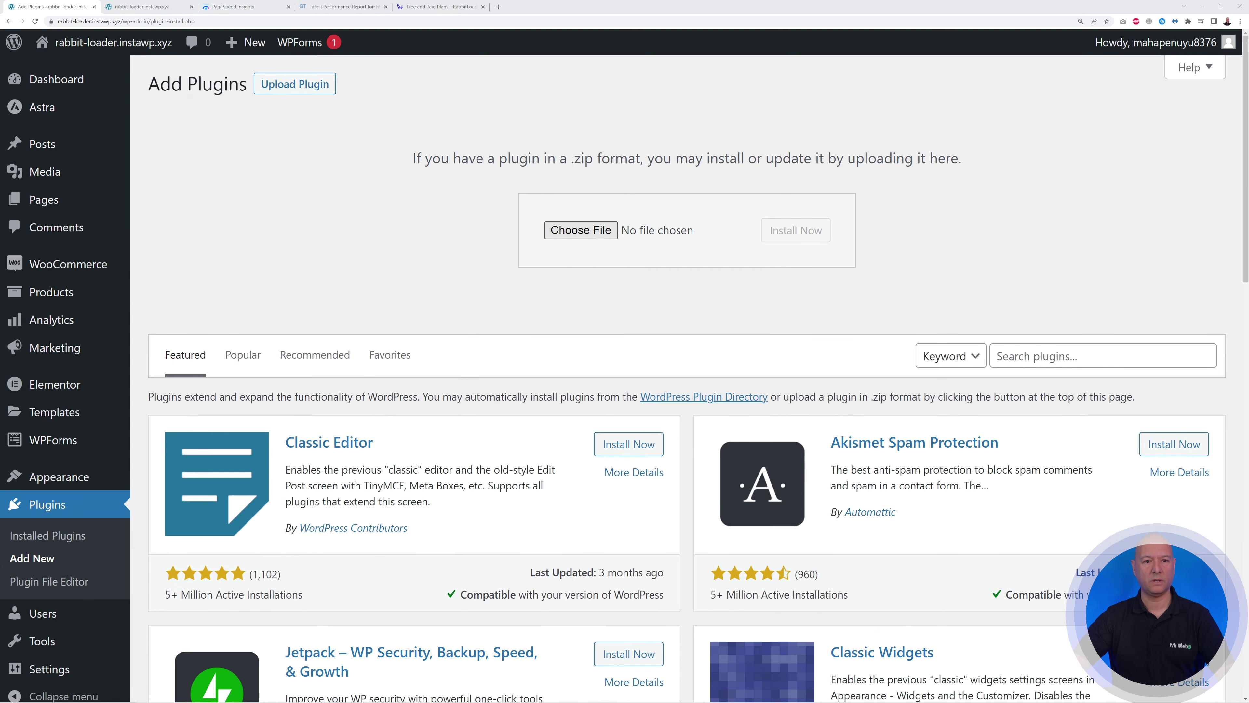
{"action": "double_click", "coordinate": [290, 404]}
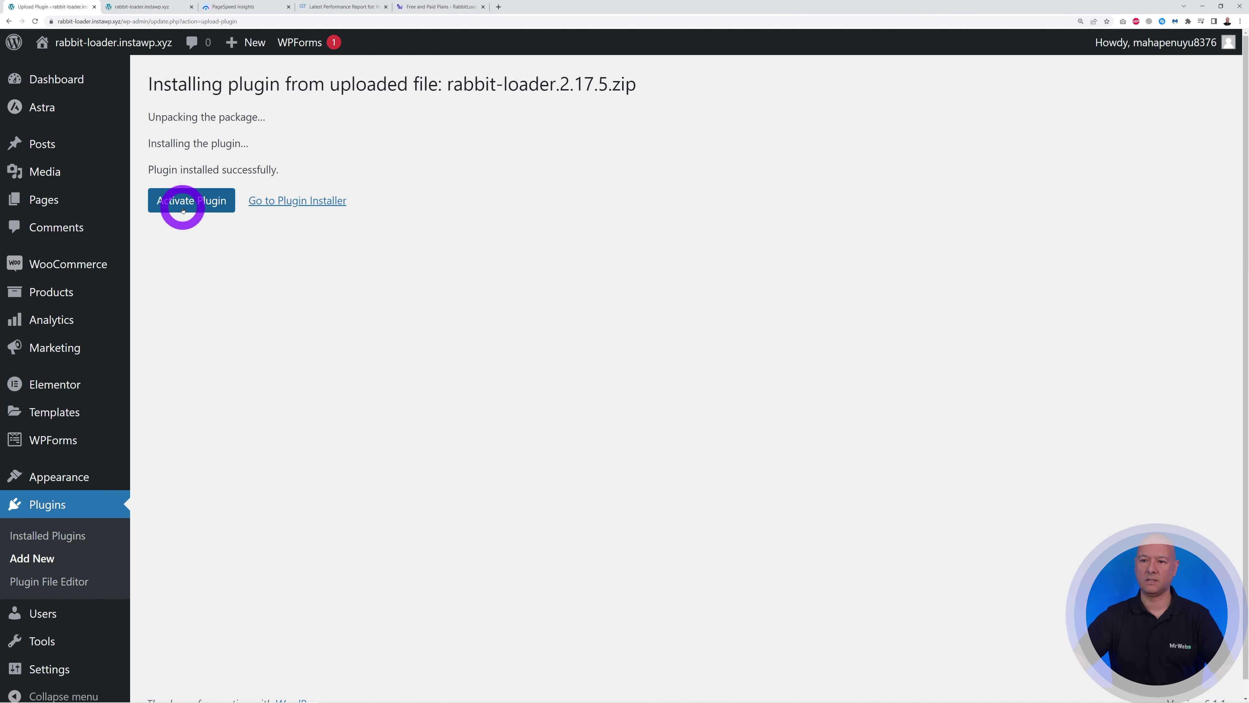
{"action": "left_click", "coordinate": [182, 210]}
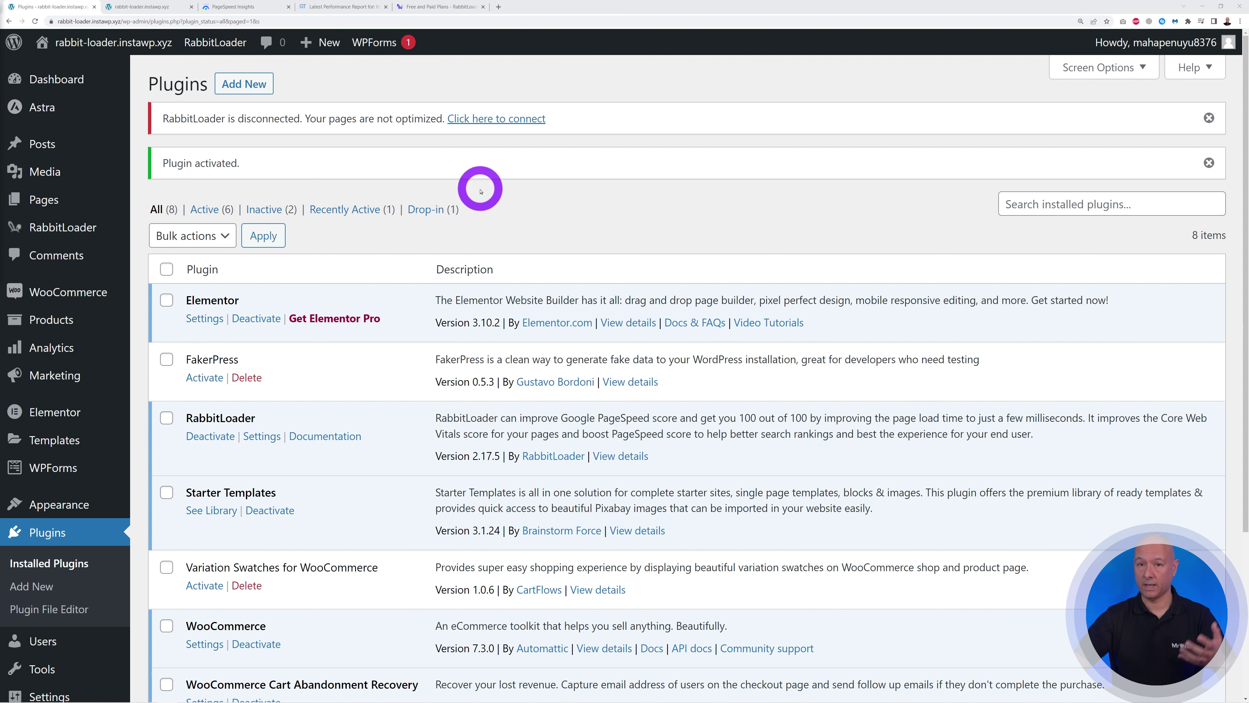
Follow the RabbitLoader connect link to its Facebook, Google, Twitter or email sign-in page
{"action": "left_click", "coordinate": [497, 119]}
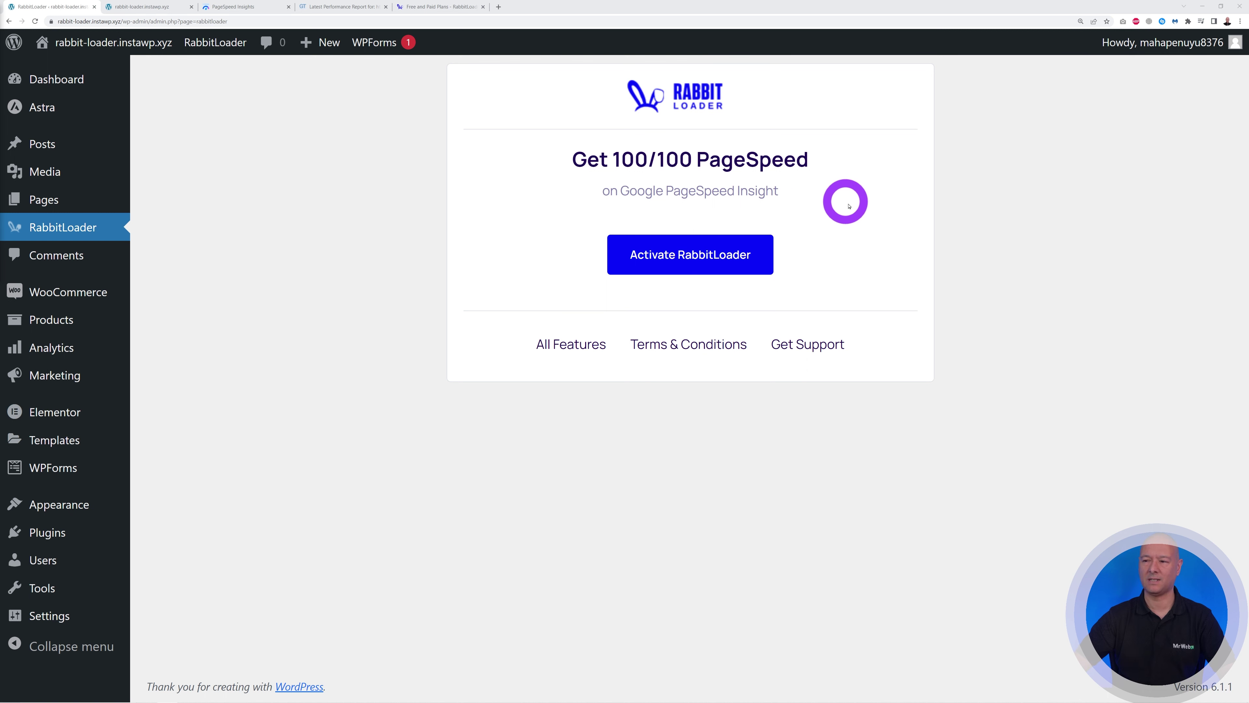
{"action": "left_click", "coordinate": [693, 259]}
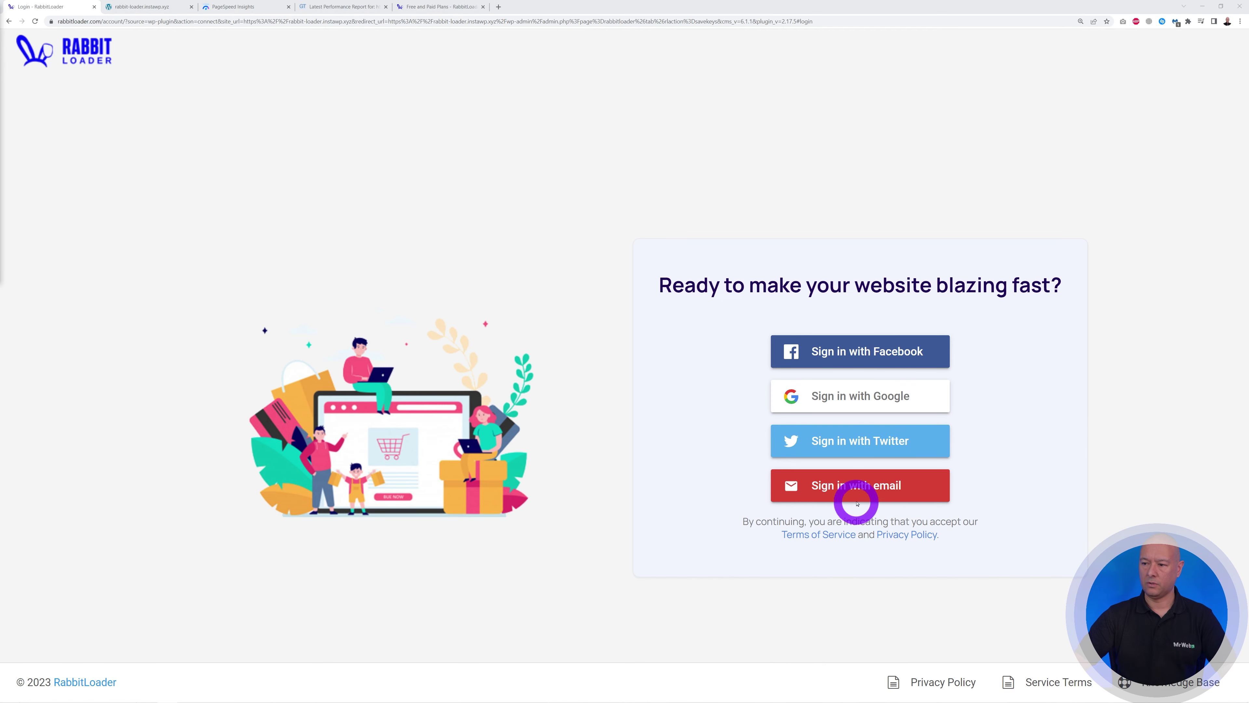
Sign up for a RabbitLoader account with the store's email and a suggested strong password
{"action": "left_click", "coordinate": [857, 486]}
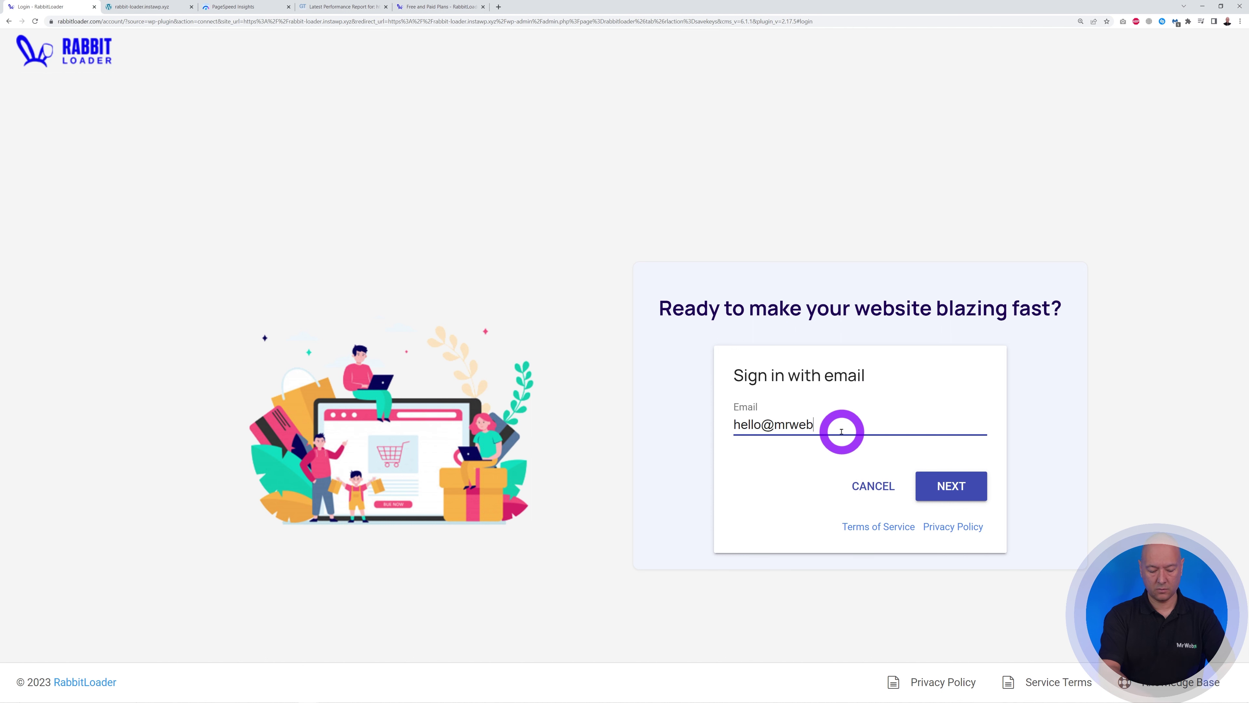
{"action": "left_click", "coordinate": [960, 489]}
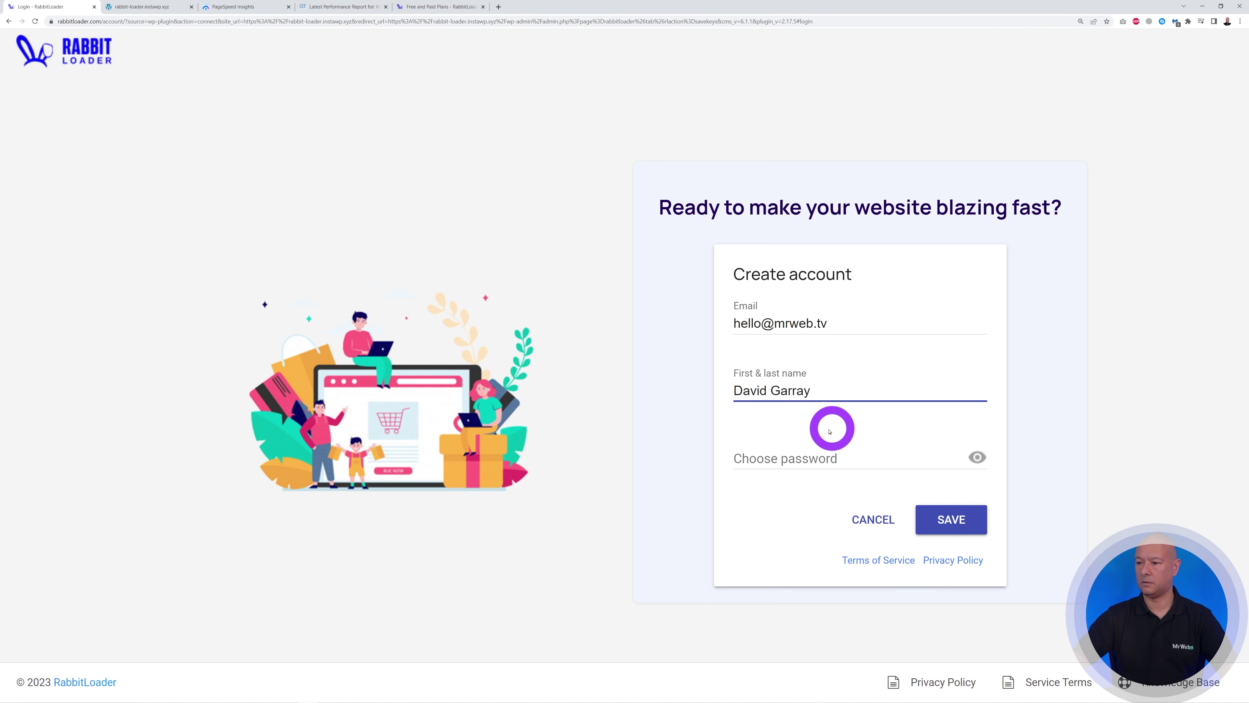
{"action": "left_click", "coordinate": [814, 461]}
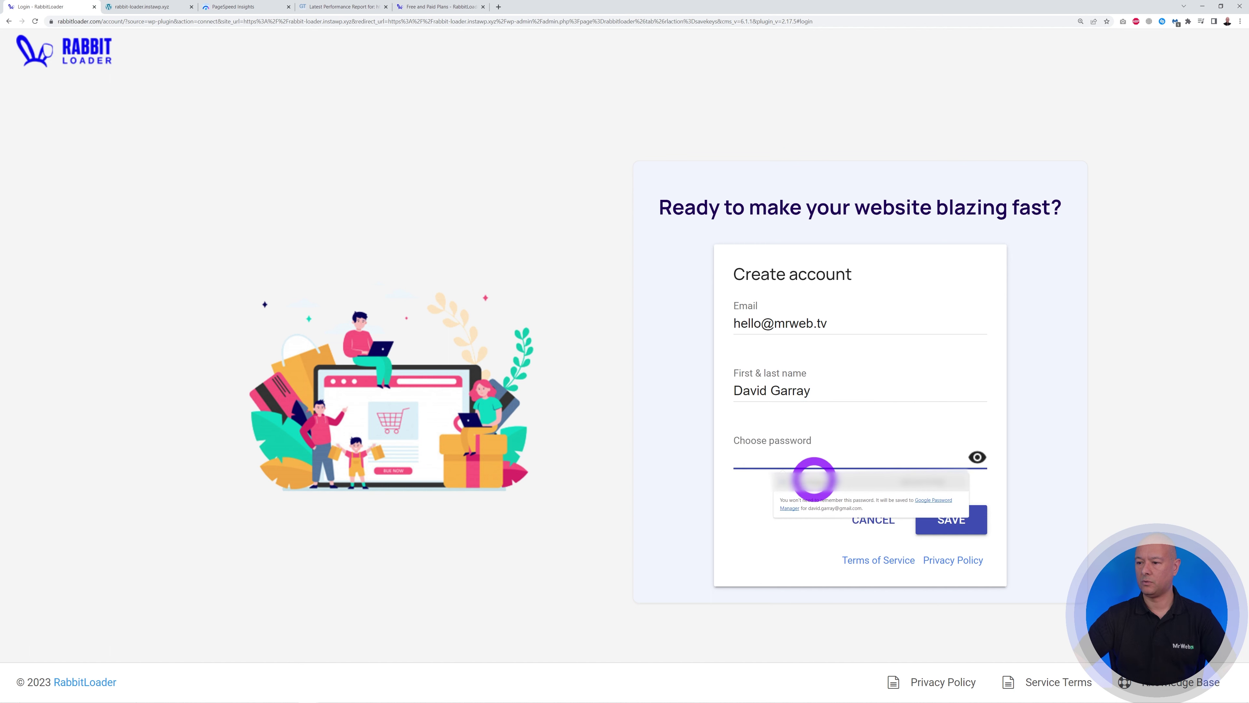
{"action": "left_click", "coordinate": [815, 480]}
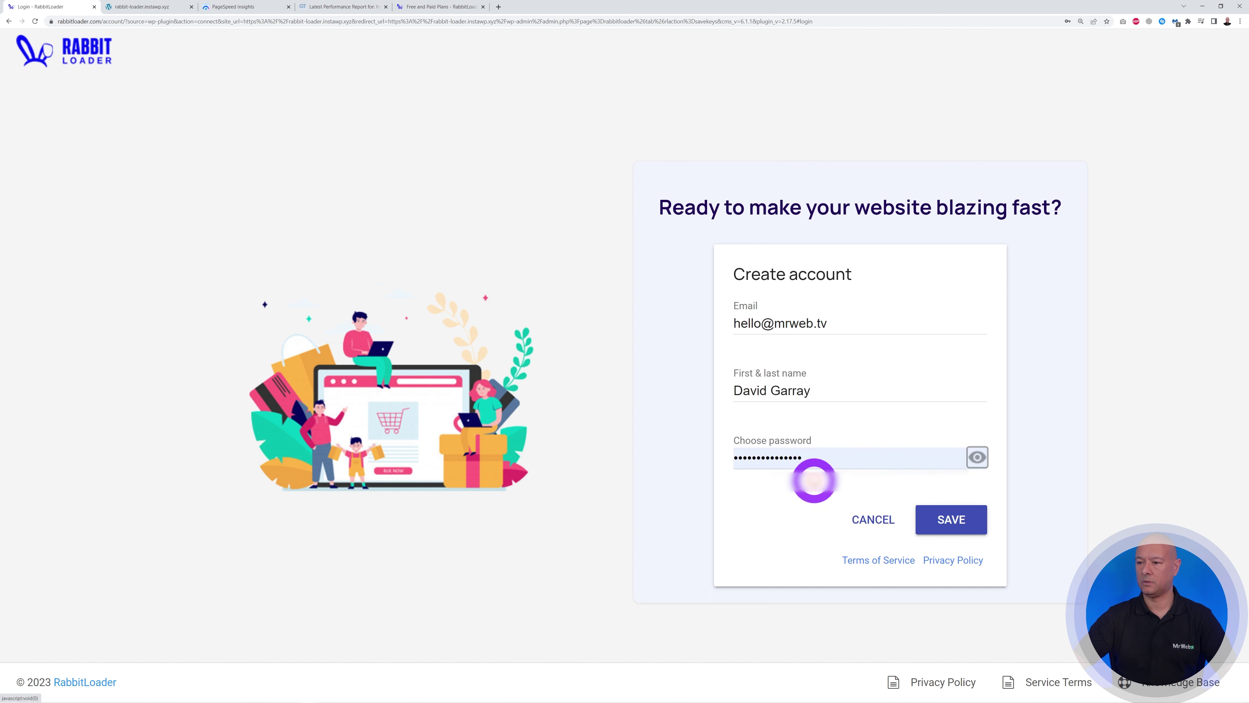
{"action": "left_click", "coordinate": [962, 527]}
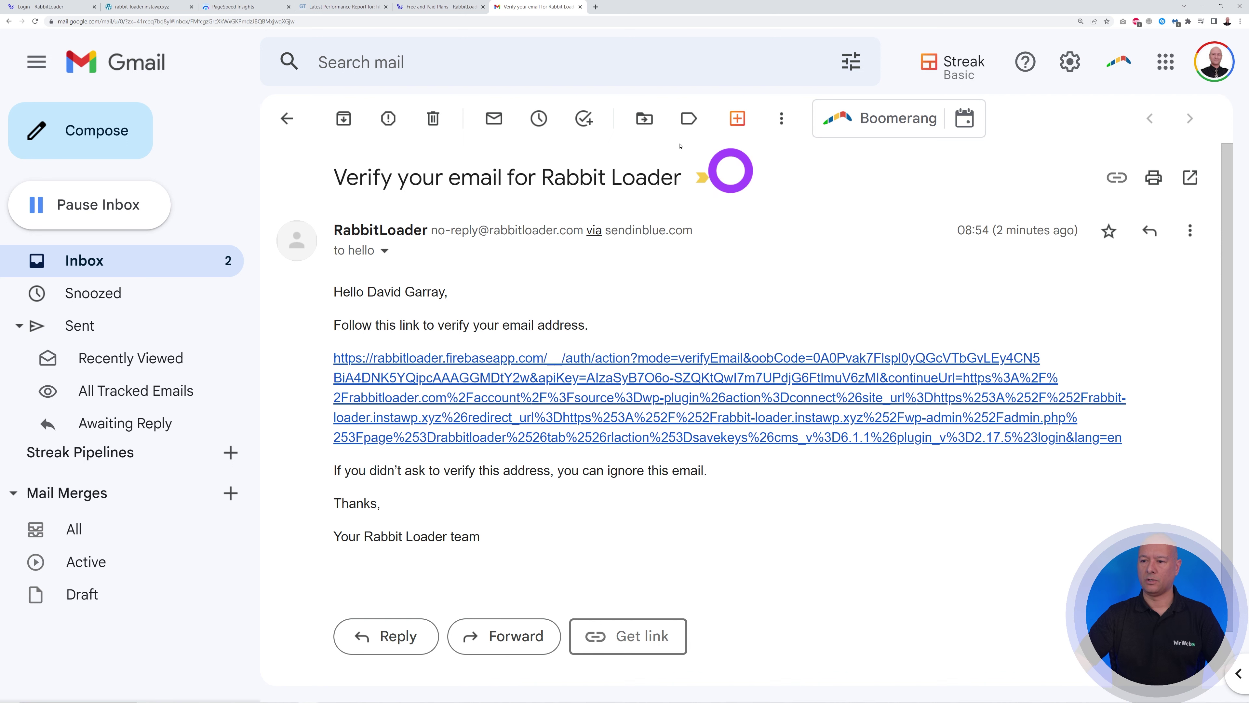
Follow the Gmail verification link, continue past the confirmation, and return to the WordPress dashboard
{"action": "left_click", "coordinate": [568, 399]}
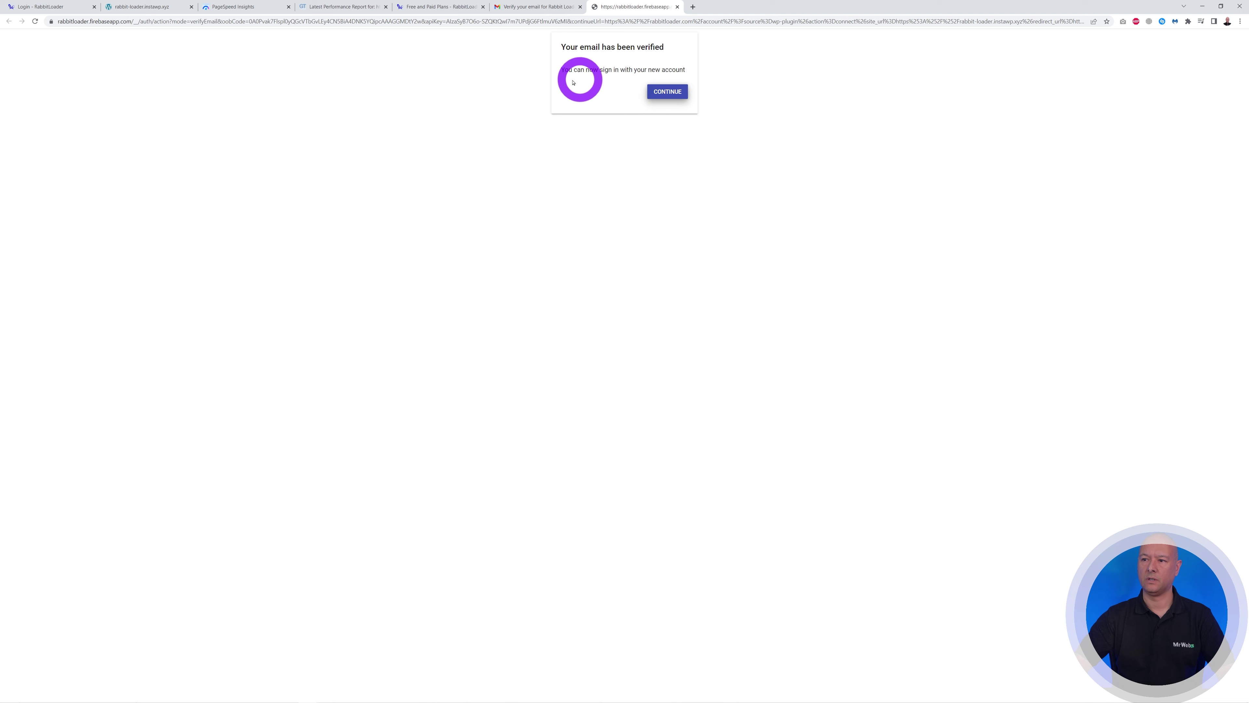
{"action": "left_click", "coordinate": [674, 93]}
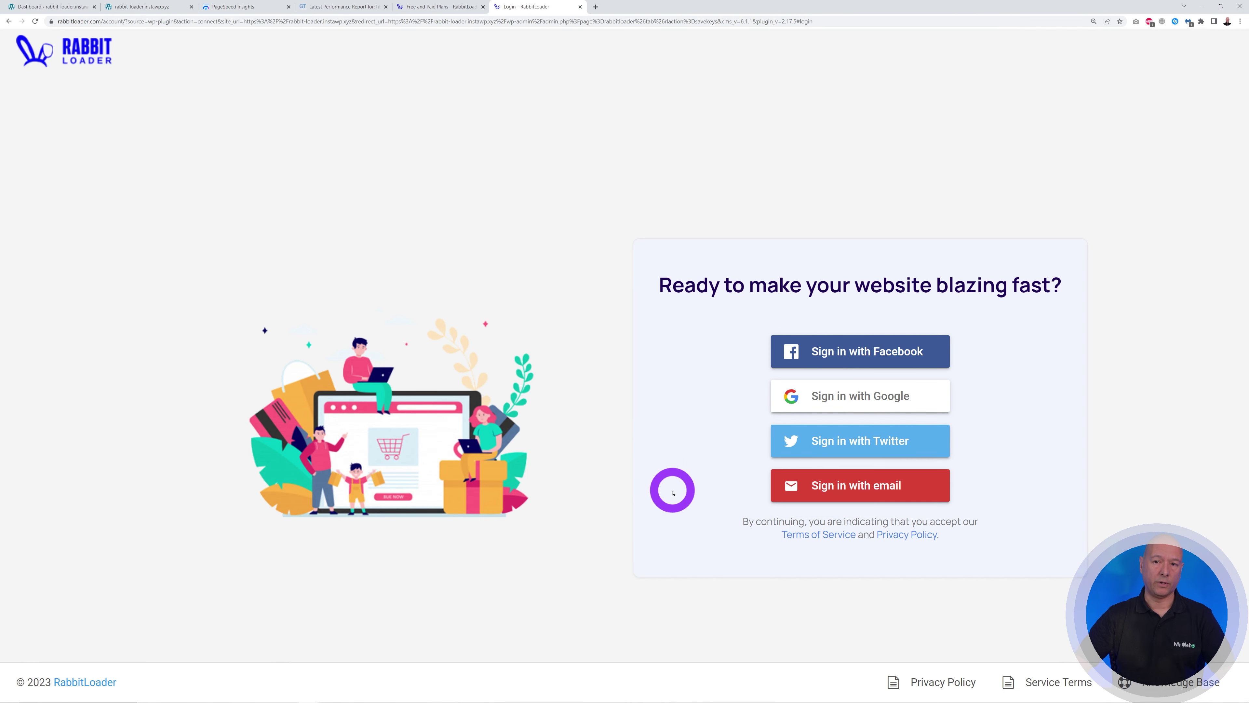
{"action": "left_click", "coordinate": [53, 7]}
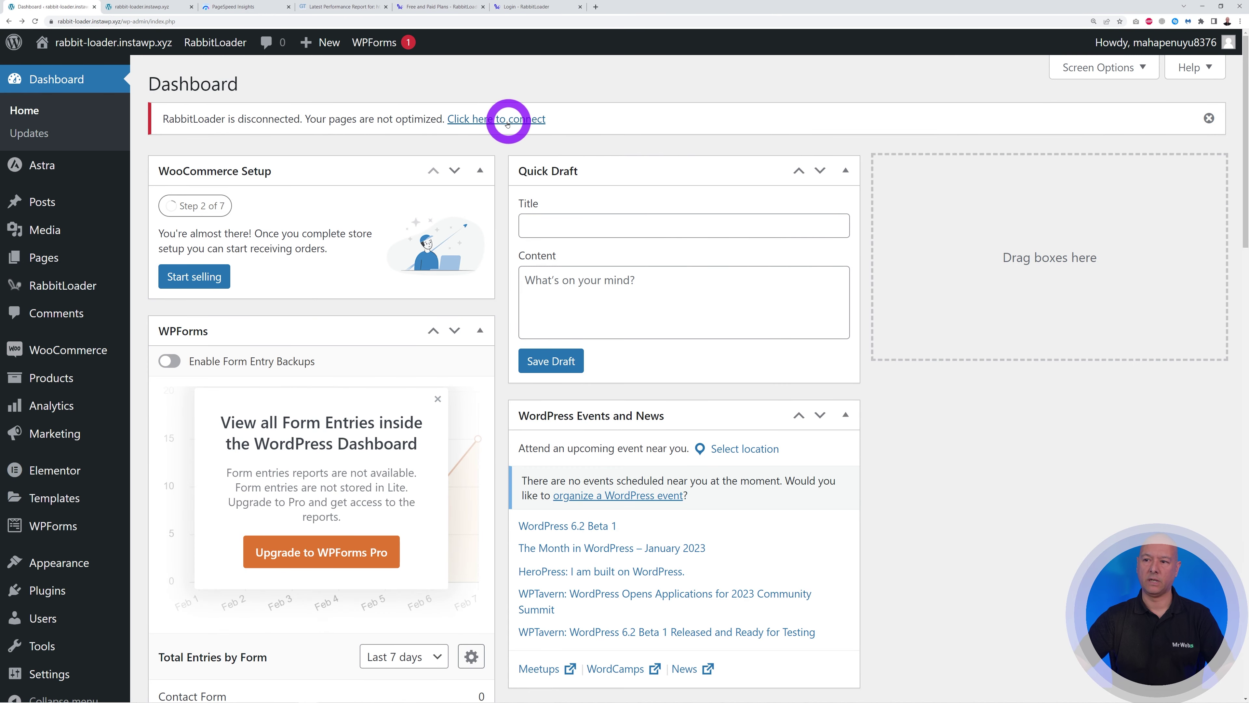
Reconnect the site by signing in to RabbitLoader with the verified email, and declare no ads
{"action": "left_click", "coordinate": [492, 120]}
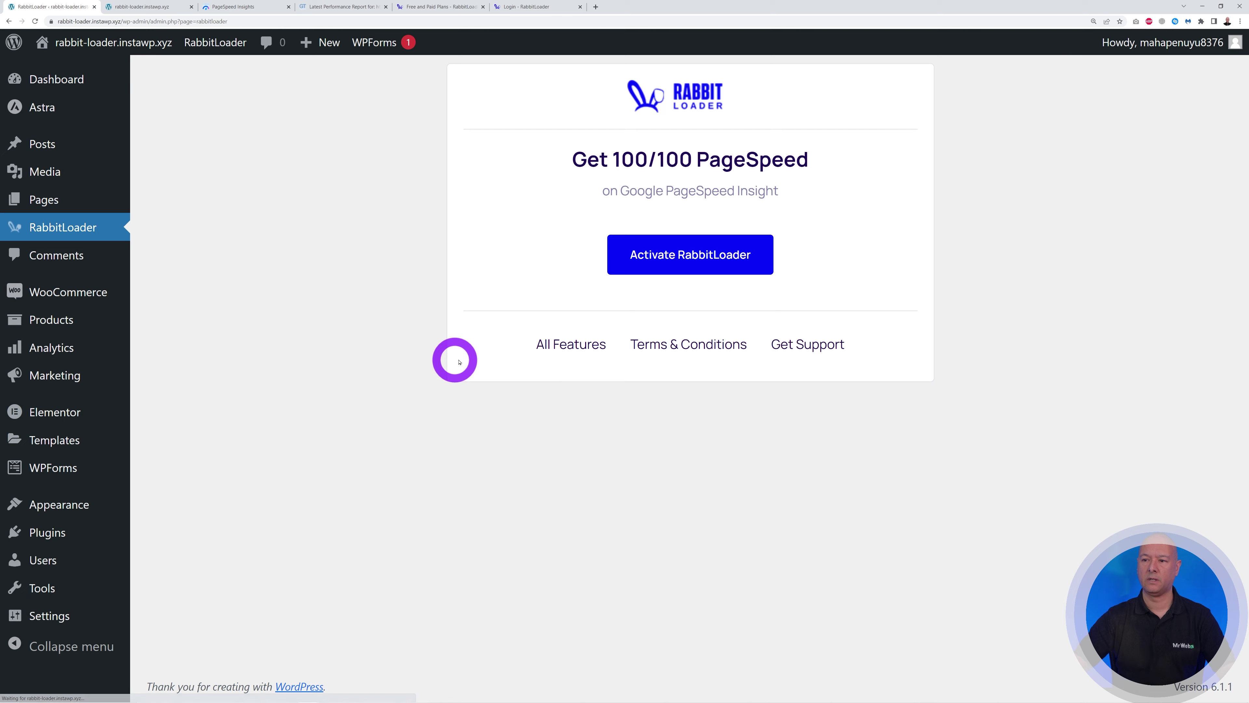
{"action": "left_click", "coordinate": [703, 257]}
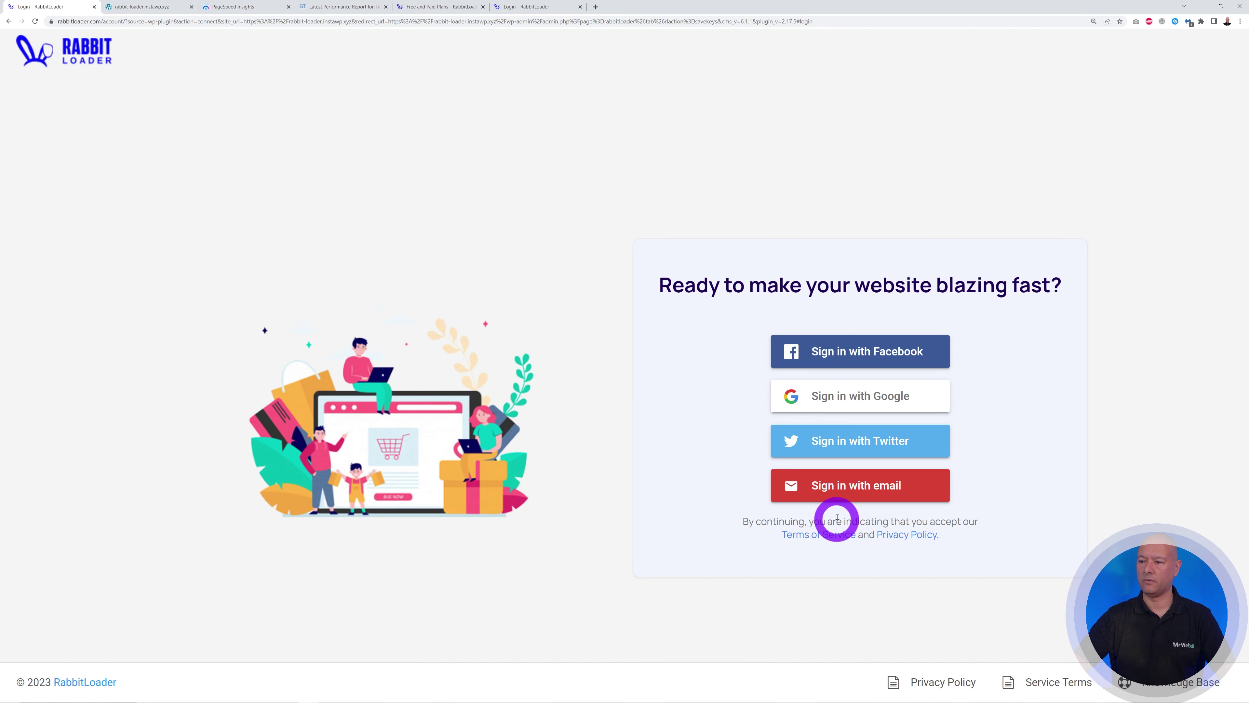
{"action": "left_click", "coordinate": [849, 496]}
{"action": "left_click", "coordinate": [951, 486]}
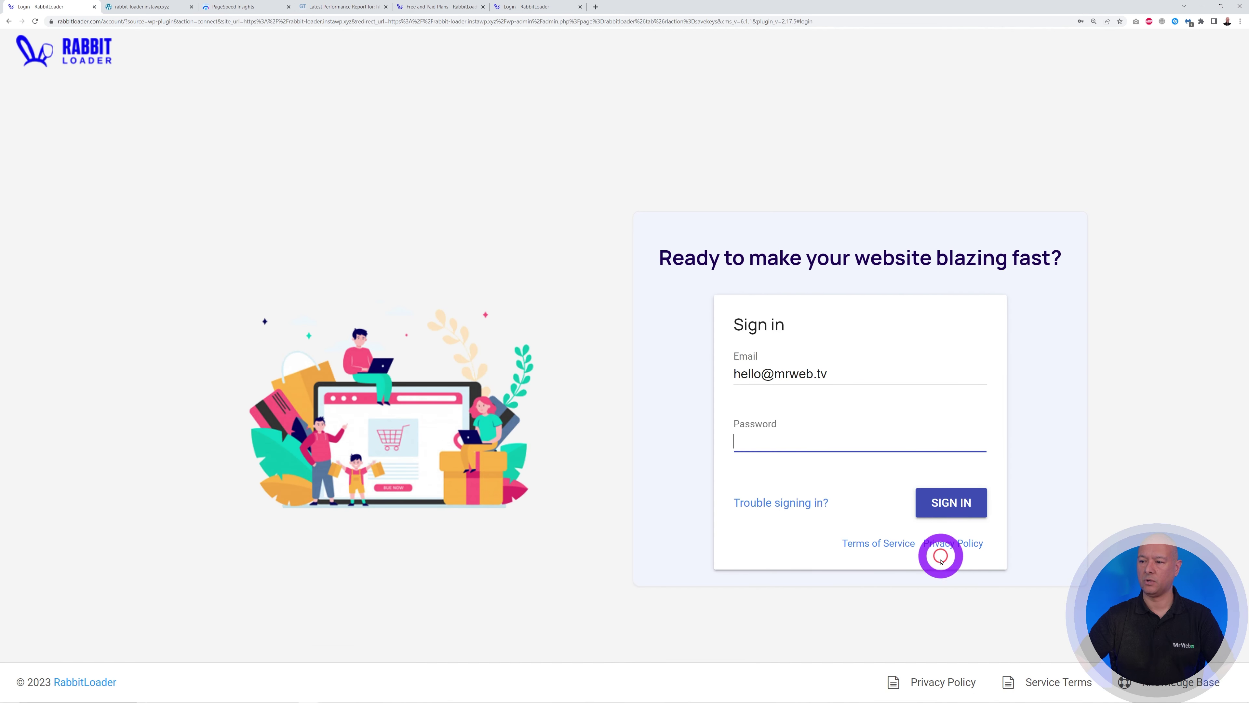
{"action": "left_click", "coordinate": [952, 503]}
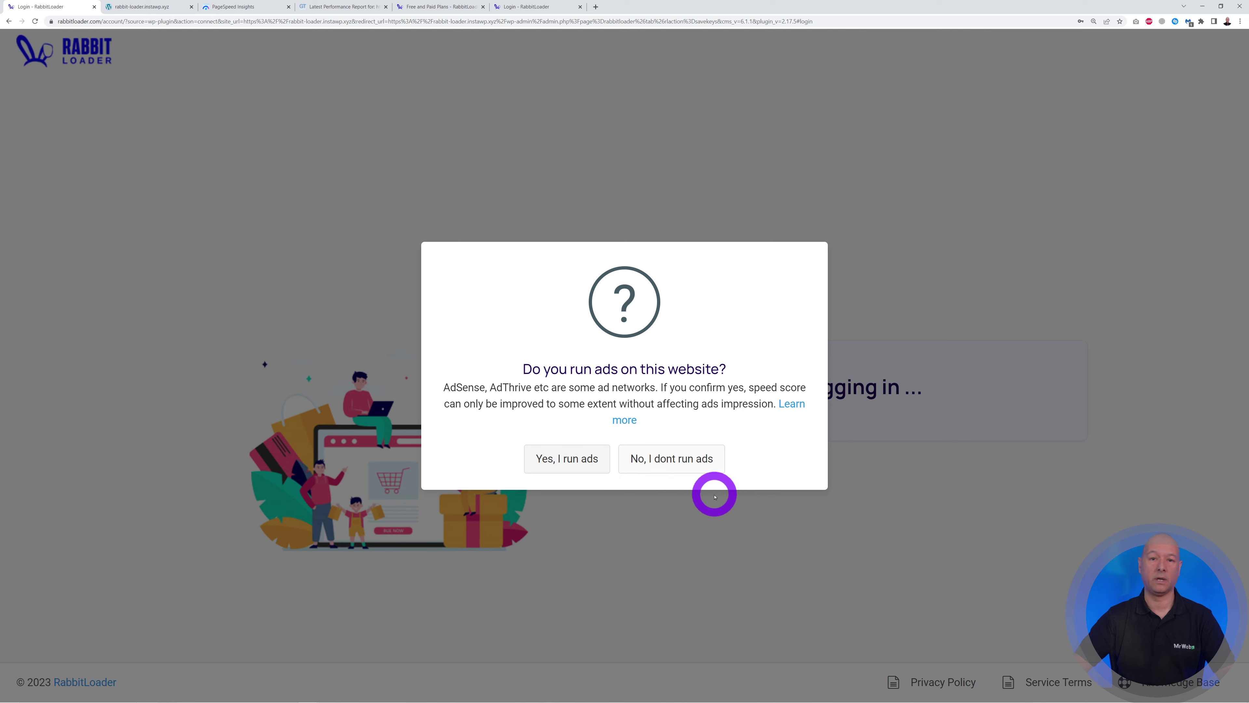
{"action": "left_click", "coordinate": [674, 460]}
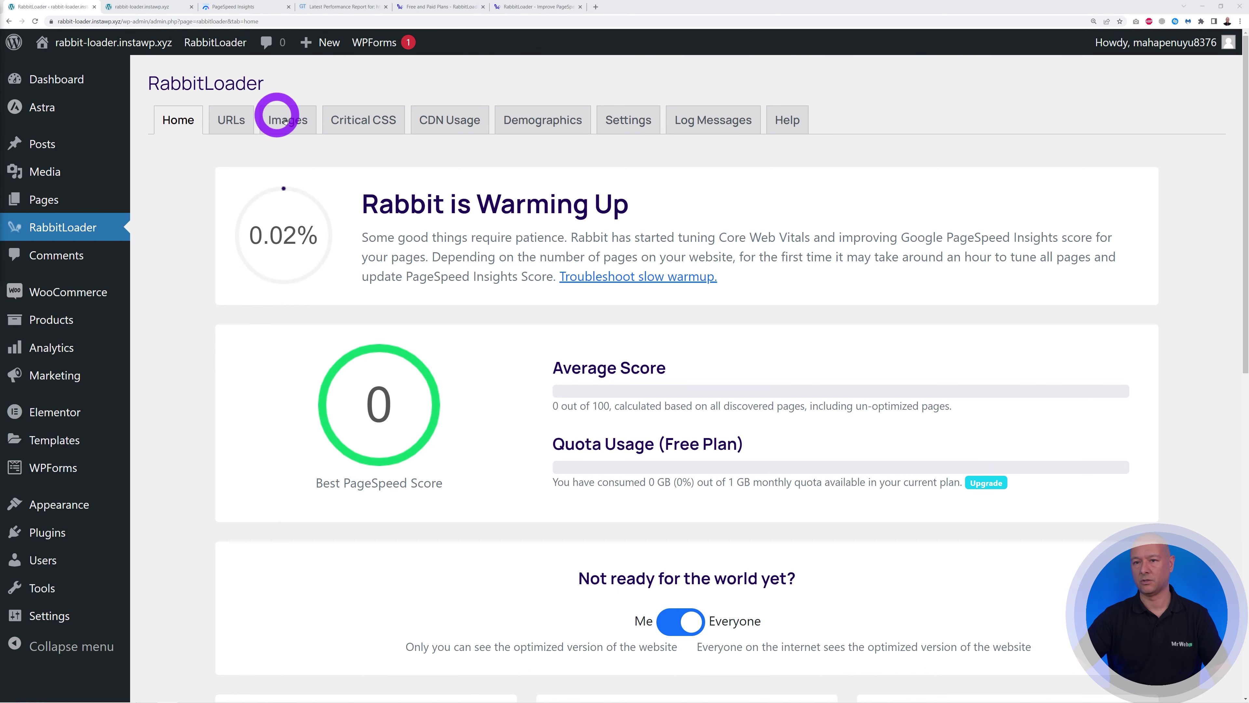
Reload the RabbitLoader dashboard to show 57/60 hot URLs cached and 47% image compression
{"action": "left_click", "coordinate": [35, 22]}
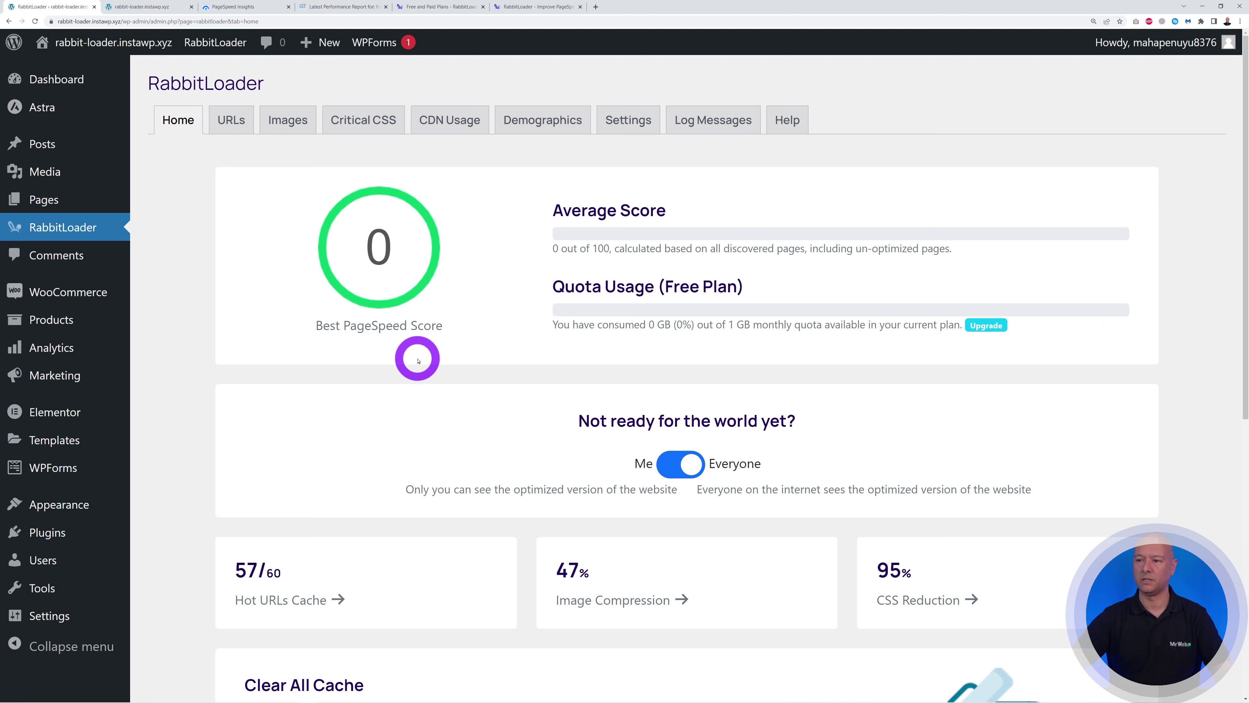
Look over the RabbitLoader stats and Clear All Cache section, then bring back PageSpeed Insights' earlier score of 57
{"action": "scroll", "coordinate": [1144, 490], "scroll_direction": "down", "scroll_amount": 5}
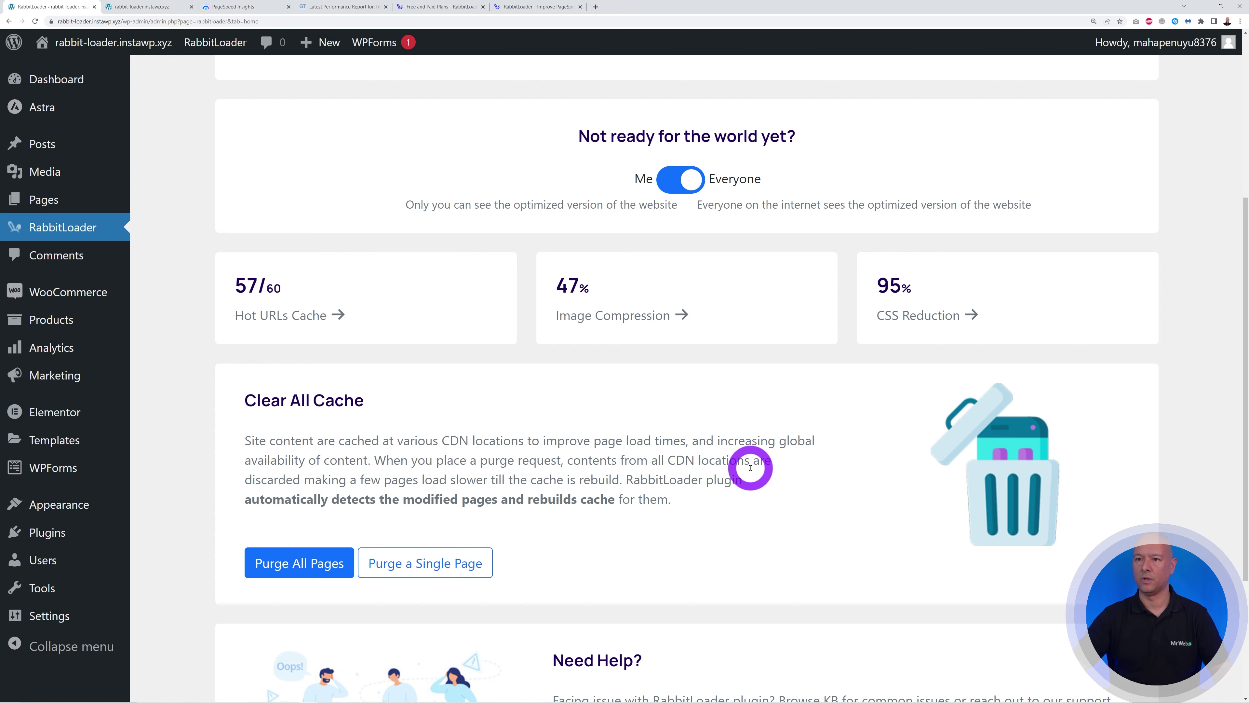
{"action": "scroll", "coordinate": [836, 458], "scroll_direction": "up", "scroll_amount": 6}
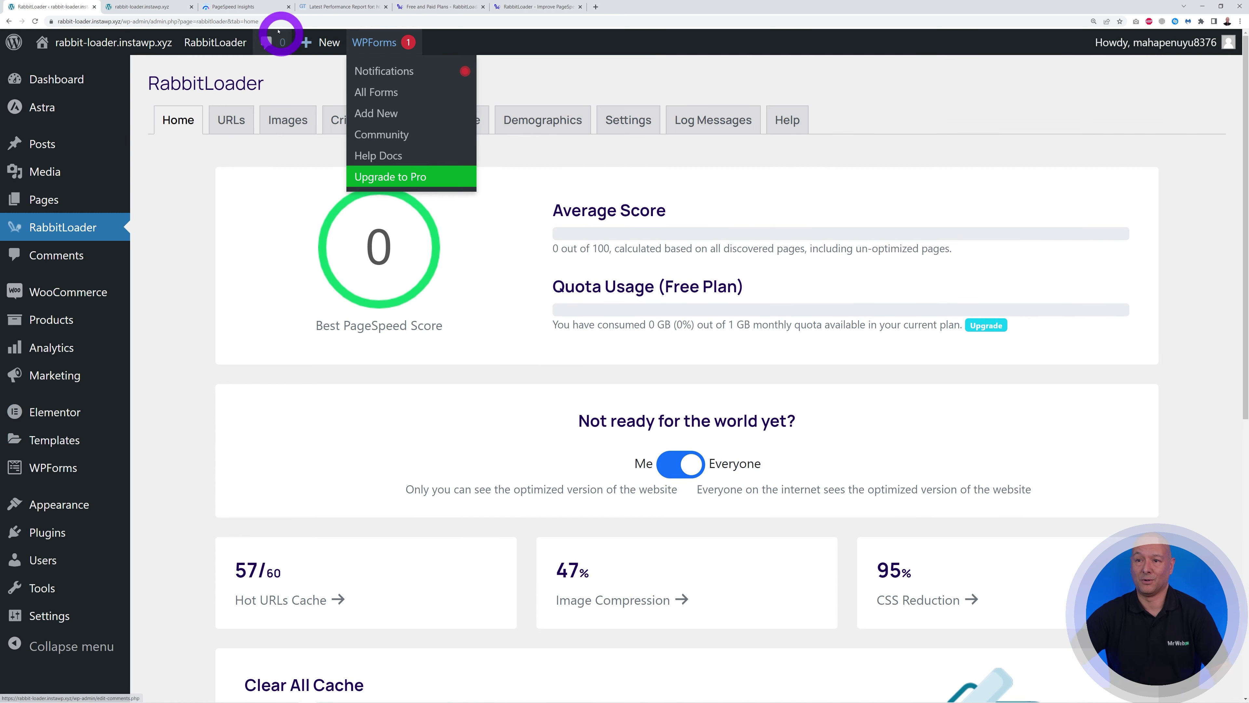
{"action": "left_click", "coordinate": [242, 7]}
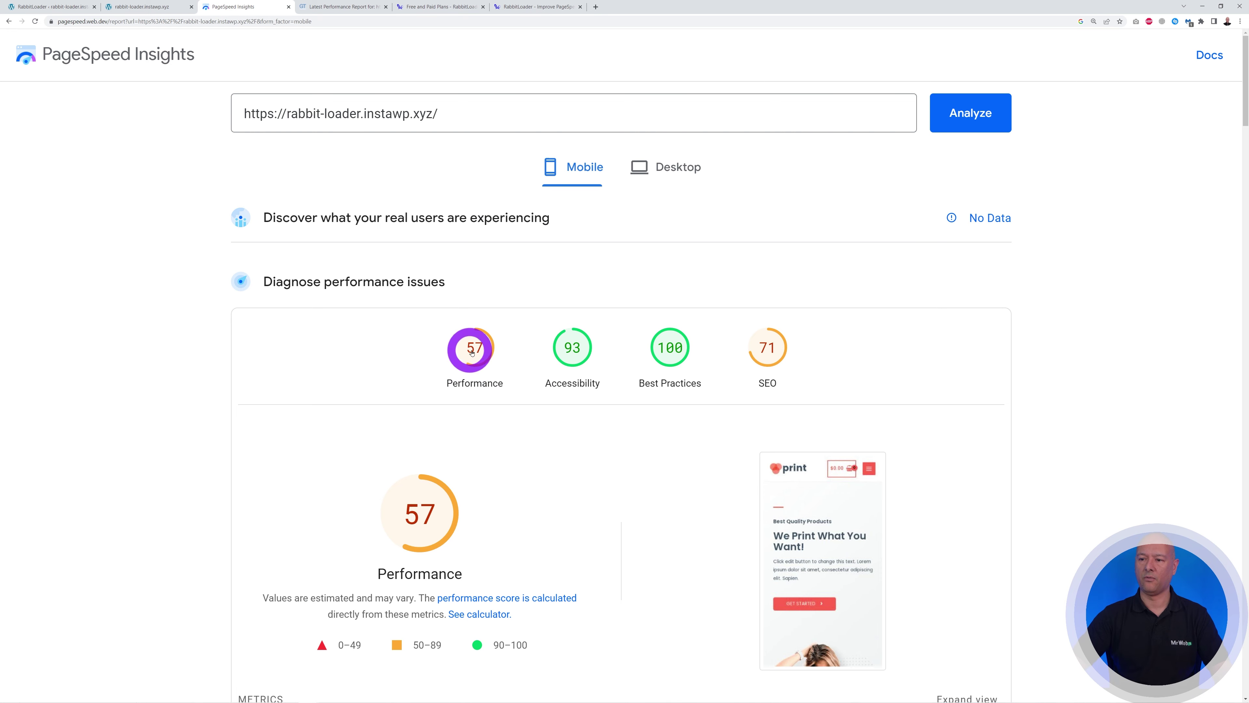
Rerun the PageSpeed analysis of rabbit-loader.instawp.xyz, then bring up the earlier GTmetrix grade C report
{"action": "left_click", "coordinate": [675, 182]}
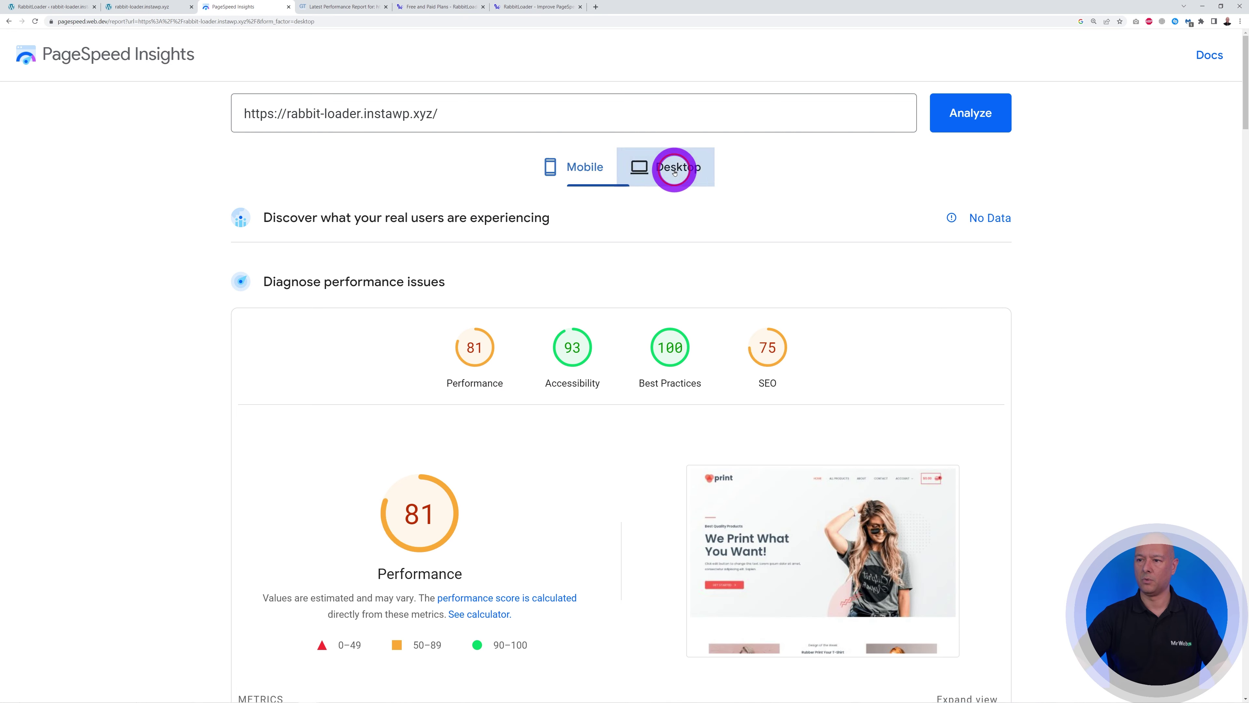
{"action": "left_click", "coordinate": [588, 168]}
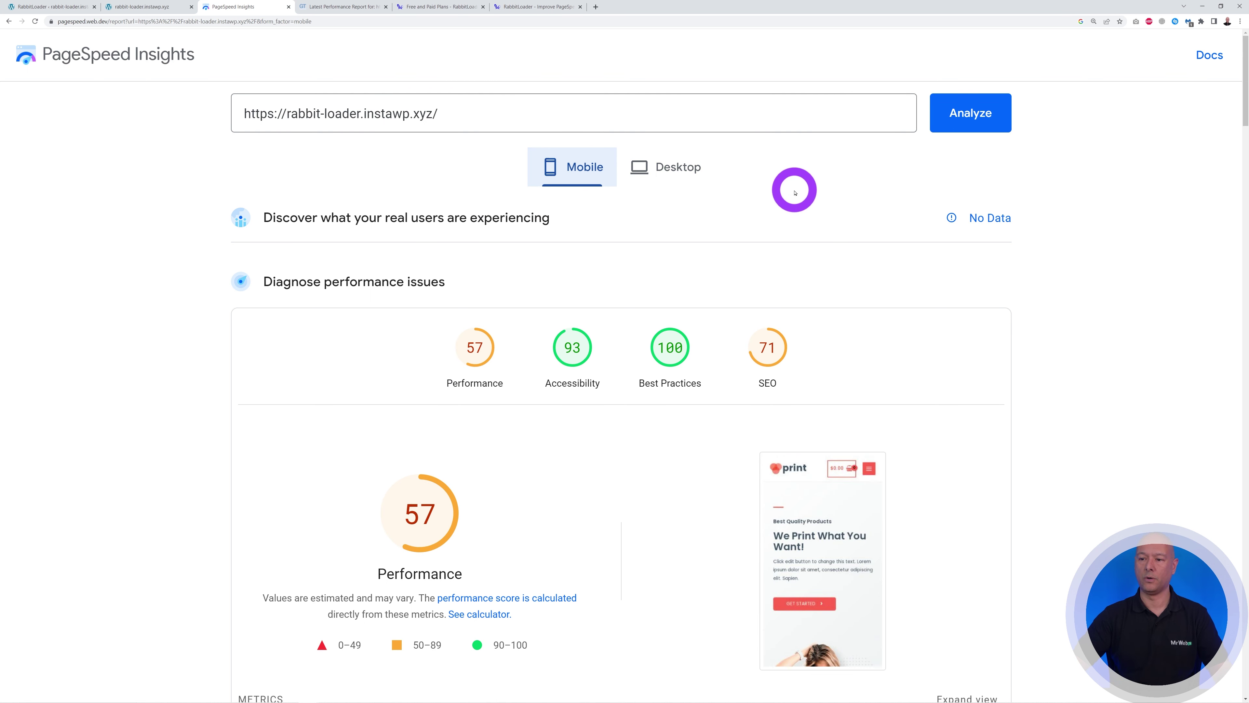
{"action": "left_click", "coordinate": [988, 112]}
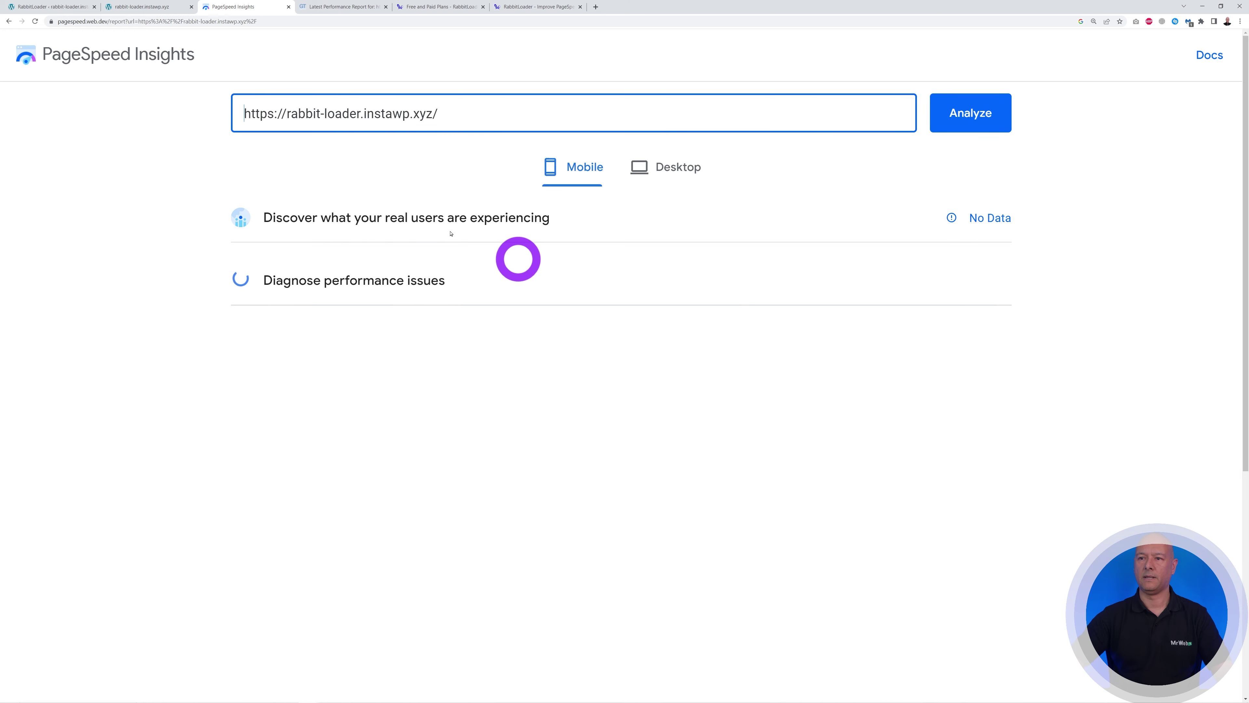
{"action": "left_click", "coordinate": [309, 6]}
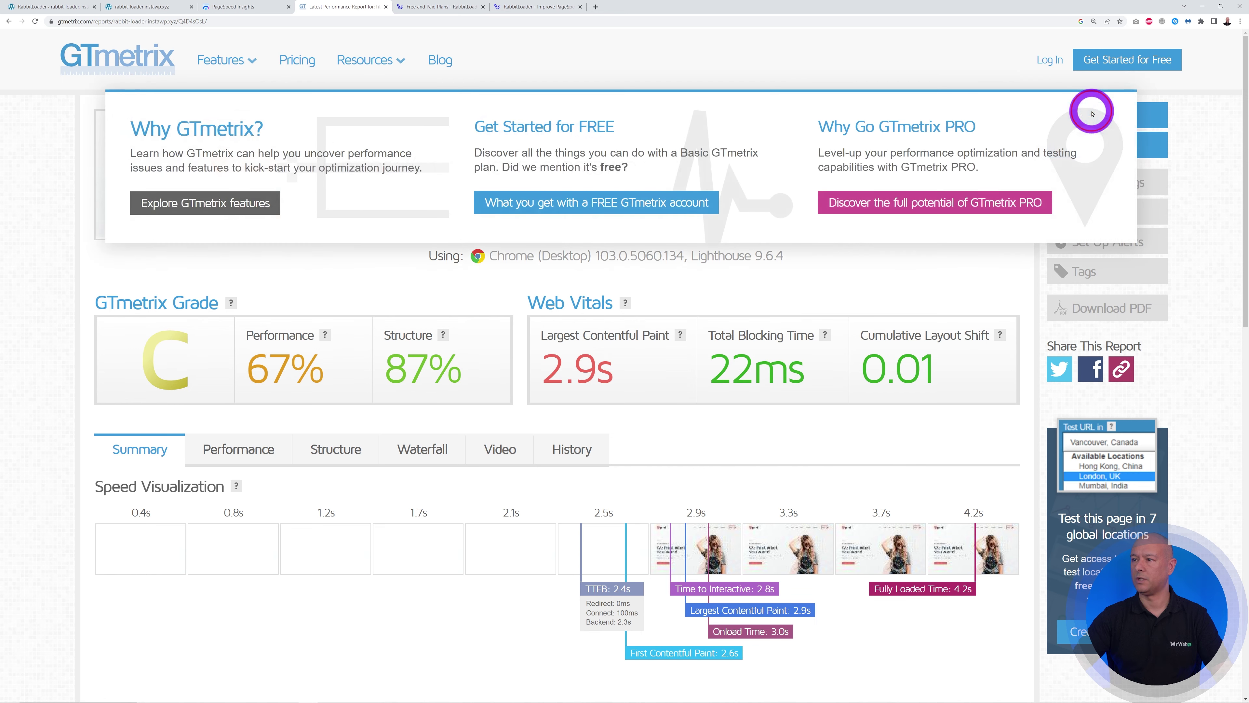
Re-test the store in GTmetrix, then view PageSpeed's new mobile Performance score of 94
{"action": "left_click", "coordinate": [1110, 114]}
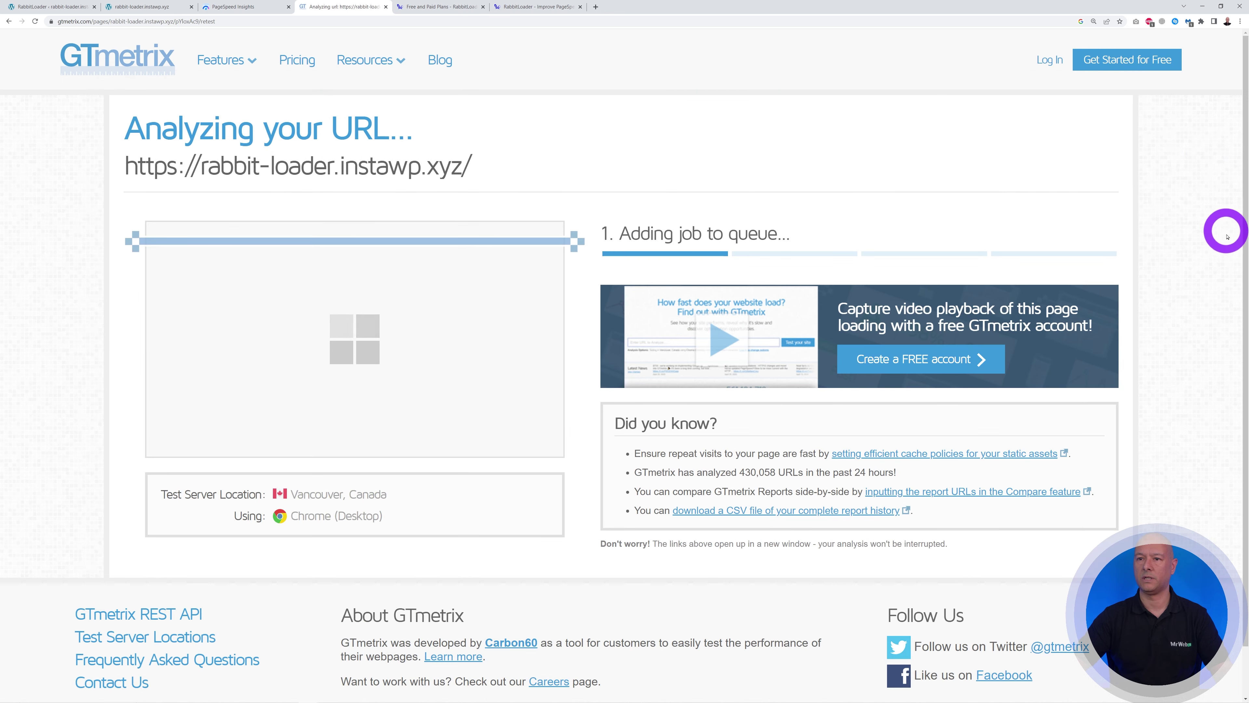
{"action": "left_click", "coordinate": [229, 7]}
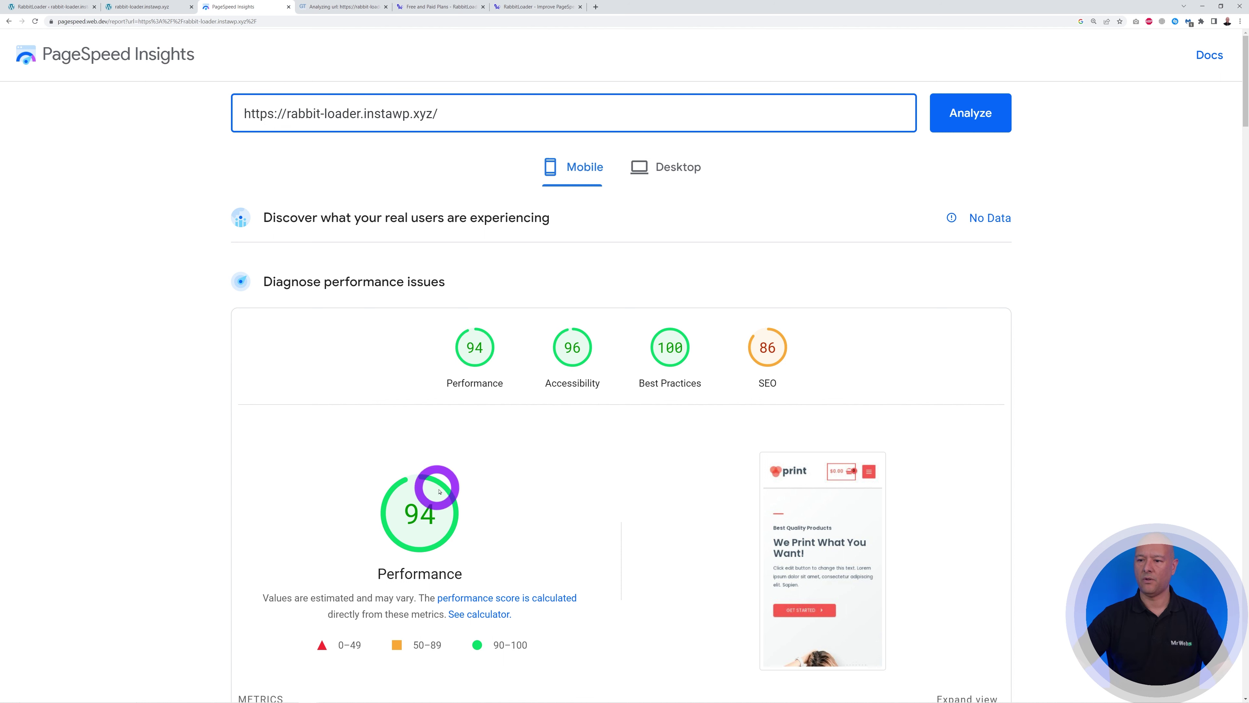
Compare desktop Performance 99 with mobile 94, then view GTmetrix's new grade A result
{"action": "left_click", "coordinate": [664, 169]}
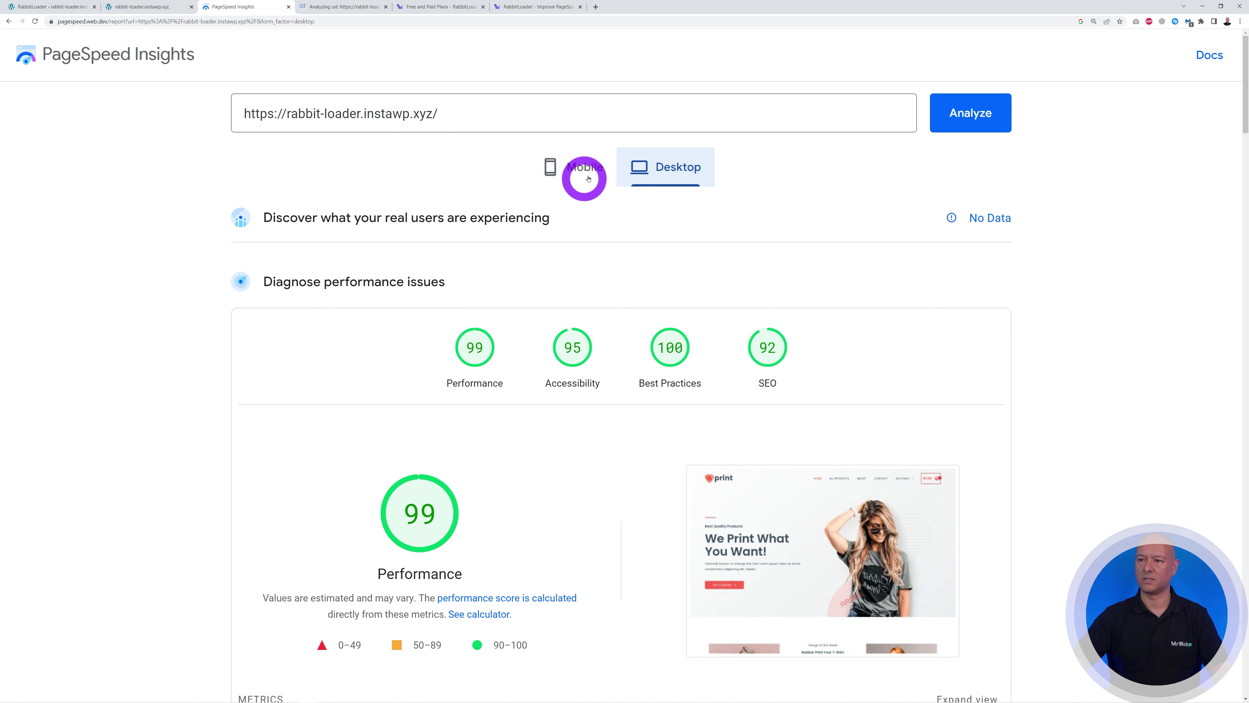
{"action": "left_click", "coordinate": [586, 167]}
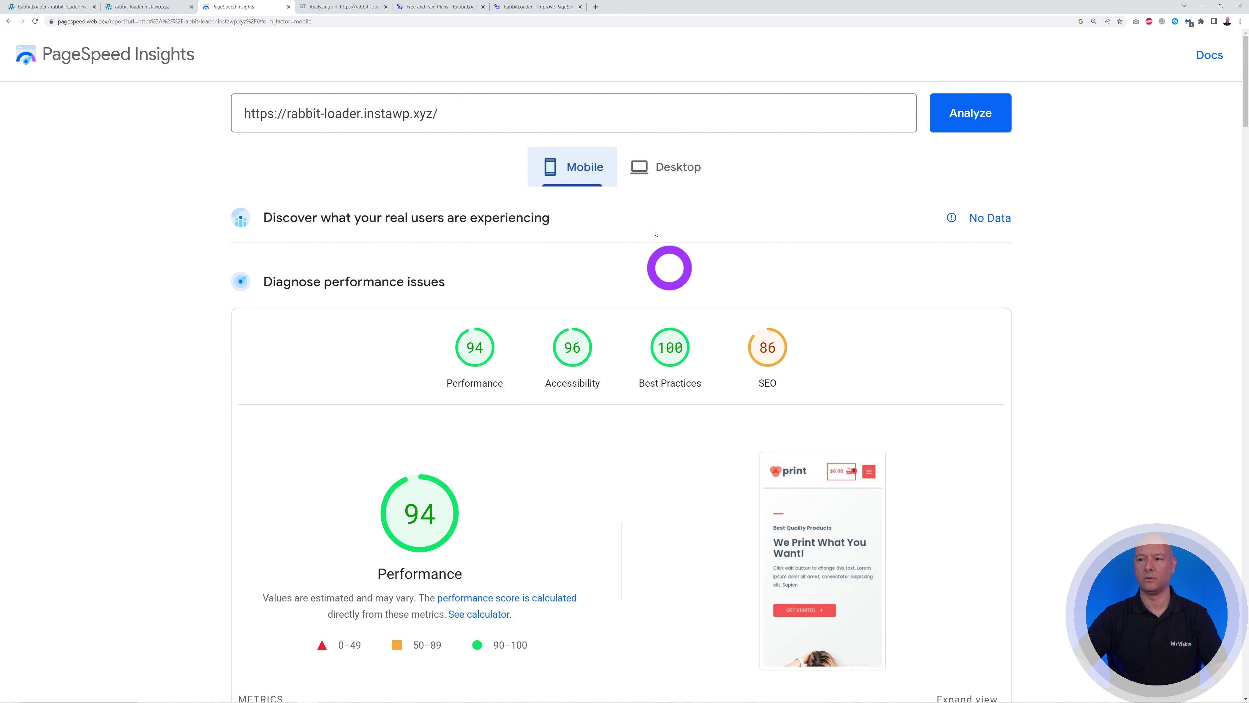
{"action": "left_click", "coordinate": [339, 5]}
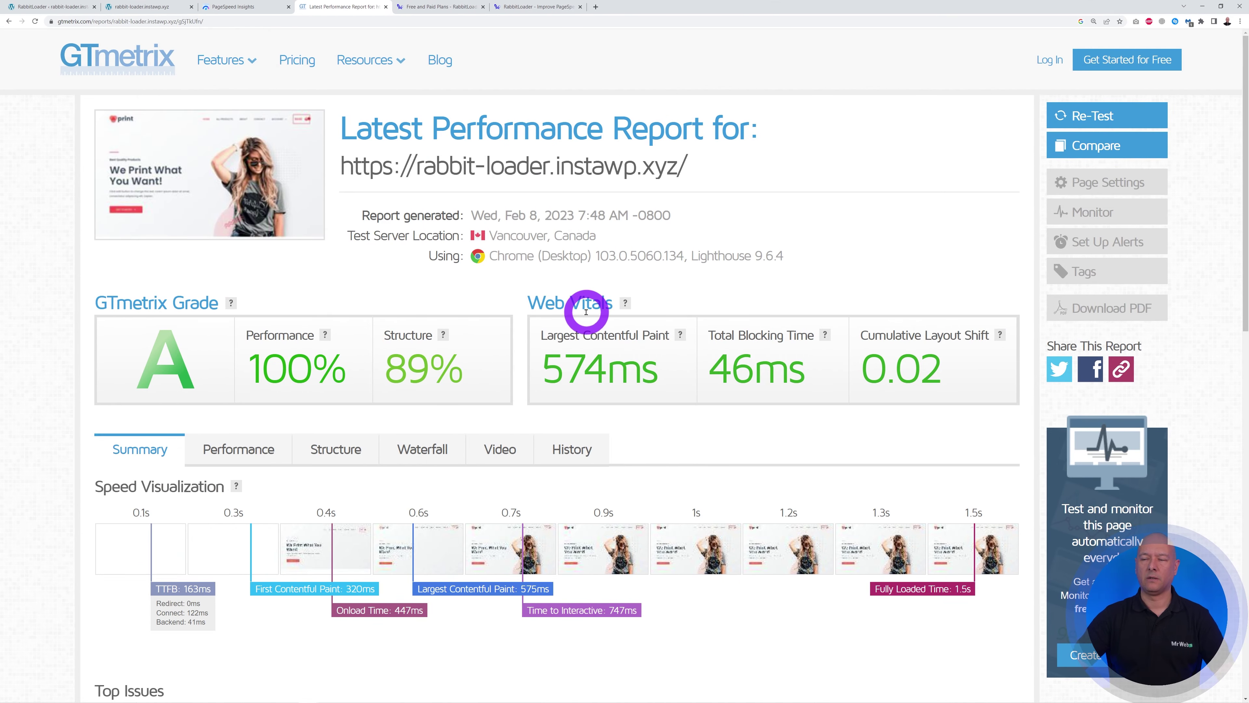
Browse the rabbitloader.com homepage highlights: 100/100 PageSpeed, millisecond loading, and a 300+ location CDN
{"action": "left_click", "coordinate": [533, 7]}
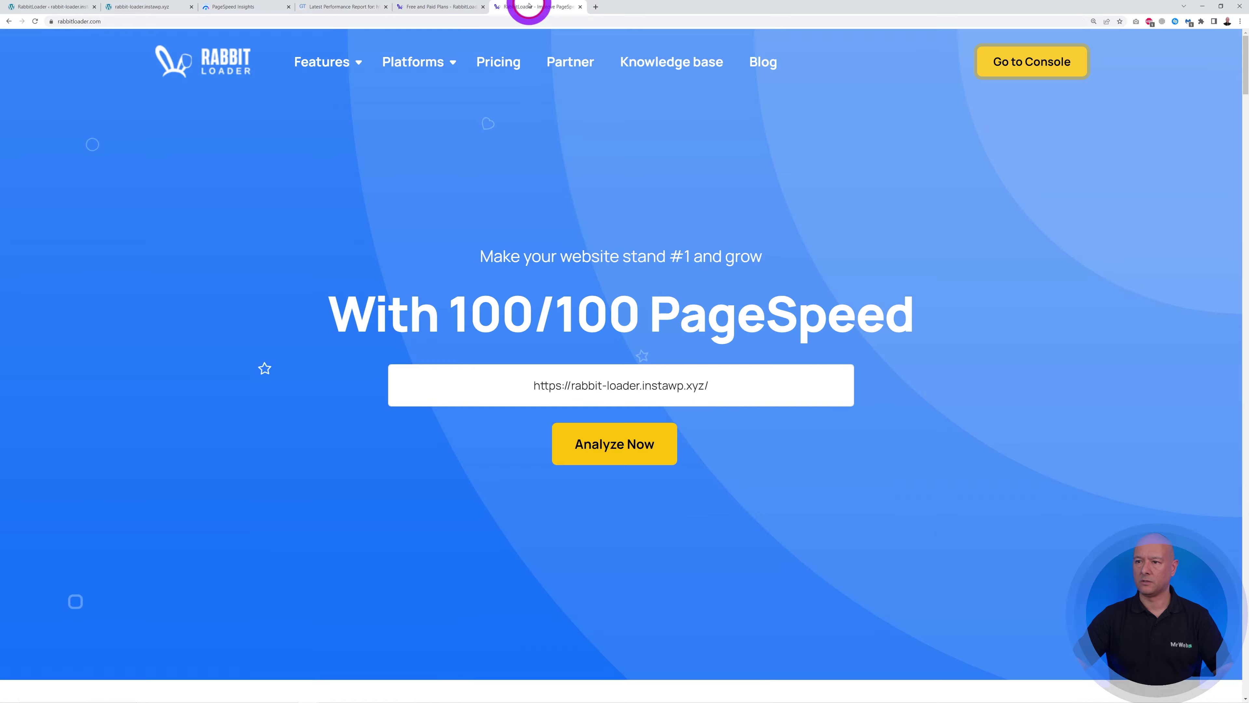
{"action": "scroll", "coordinate": [1150, 417], "scroll_direction": "down", "scroll_amount": 15}
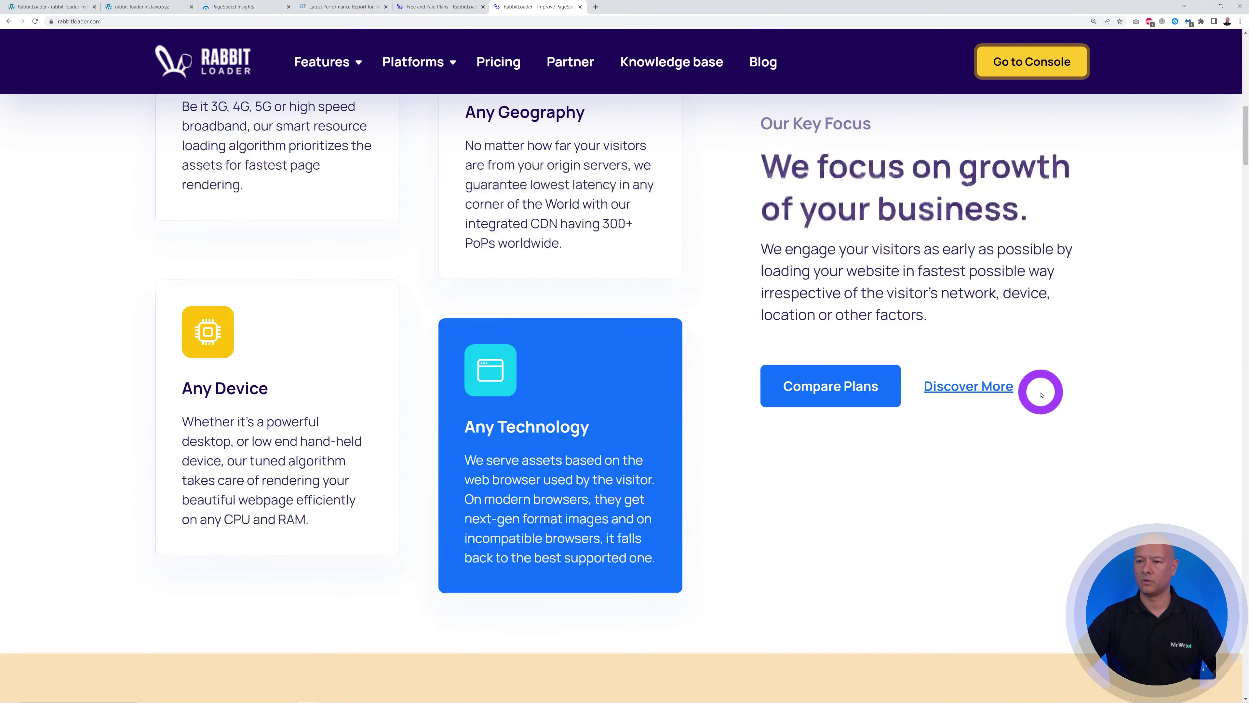
{"action": "scroll", "coordinate": [1136, 390], "scroll_direction": "down", "scroll_amount": 15}
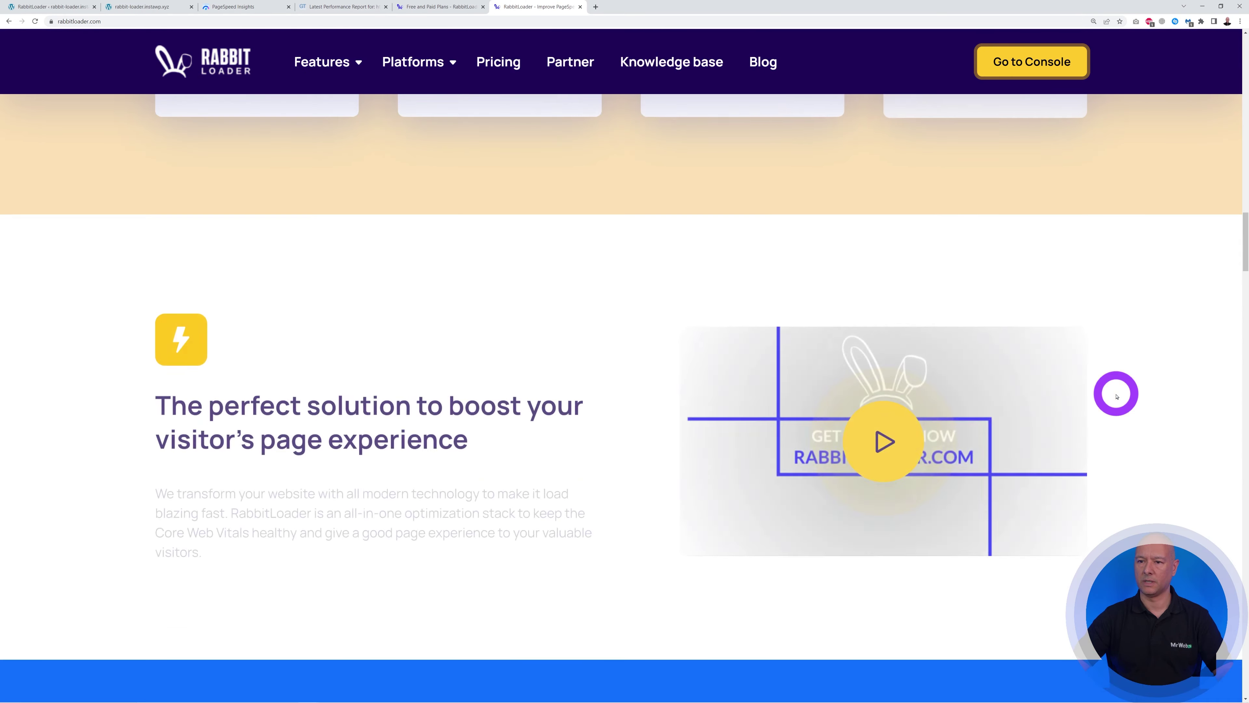
{"action": "scroll", "coordinate": [1115, 396], "scroll_direction": "up", "scroll_amount": 5}
{"action": "scroll", "coordinate": [1115, 397], "scroll_direction": "up", "scroll_amount": 4}
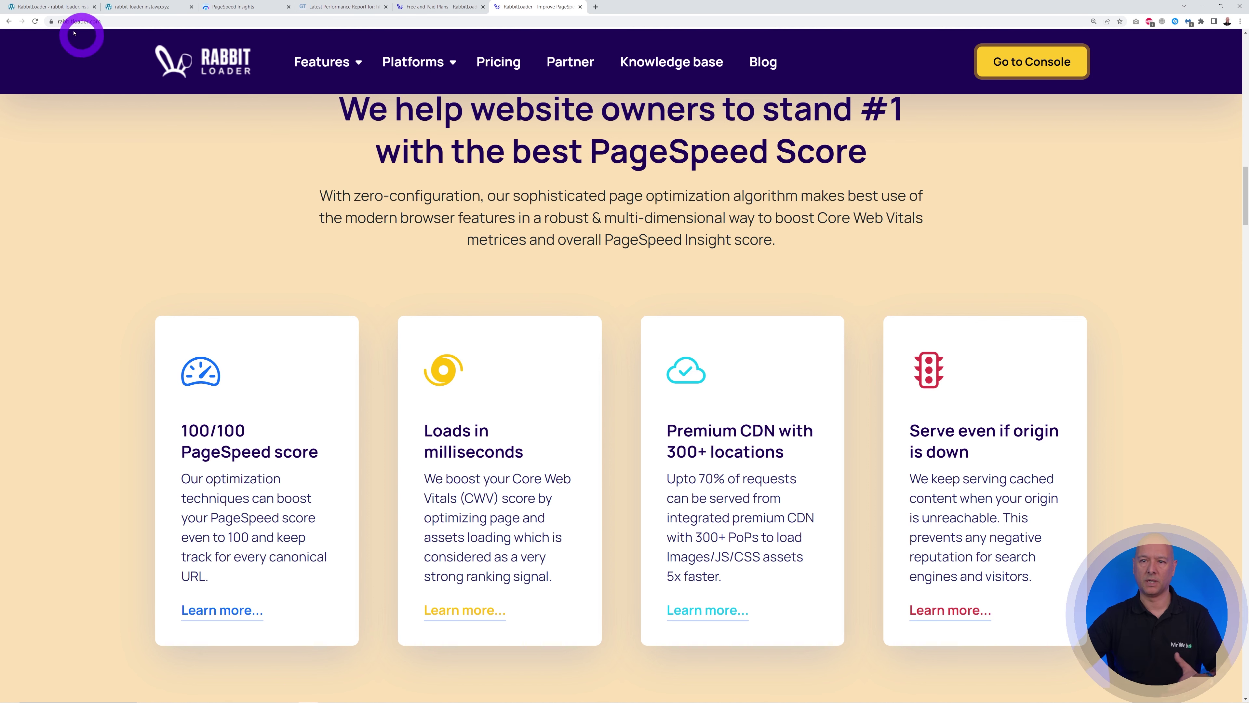
Review the plugin's URLs, Images, CDN Usage and Demographics reports, then return to rabbitloader.com
{"action": "left_click", "coordinate": [41, 7]}
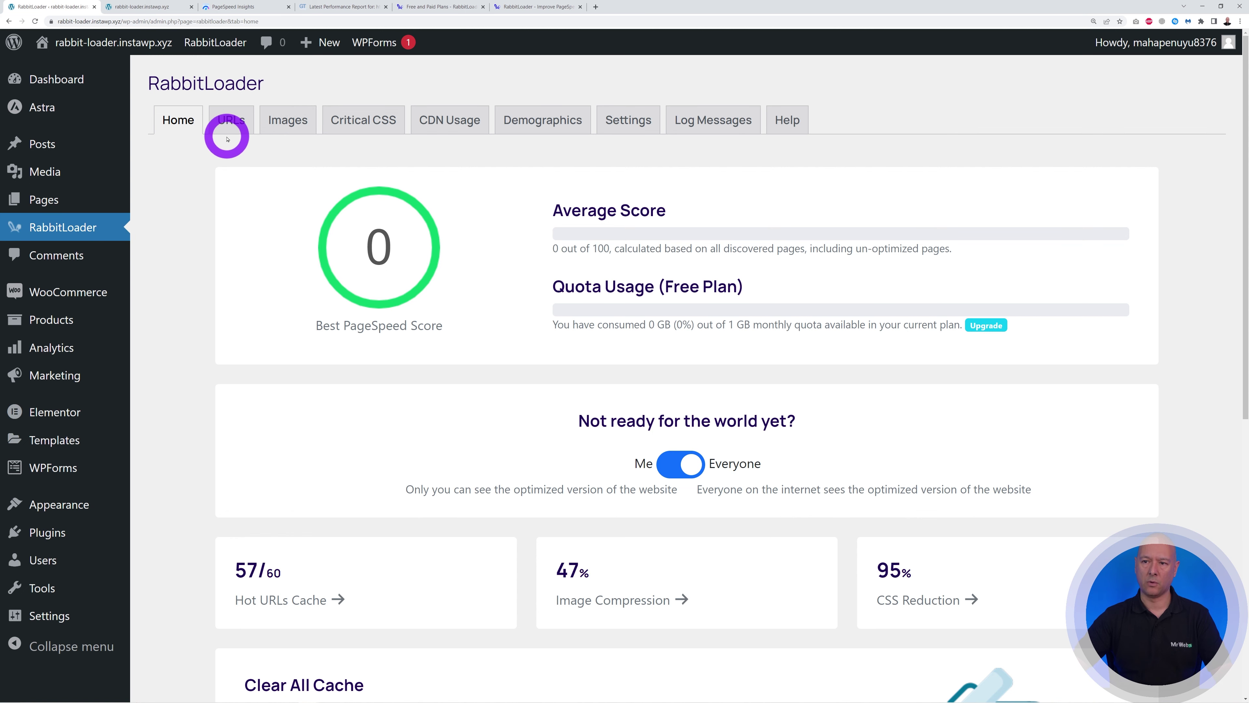
{"action": "left_click", "coordinate": [229, 127]}
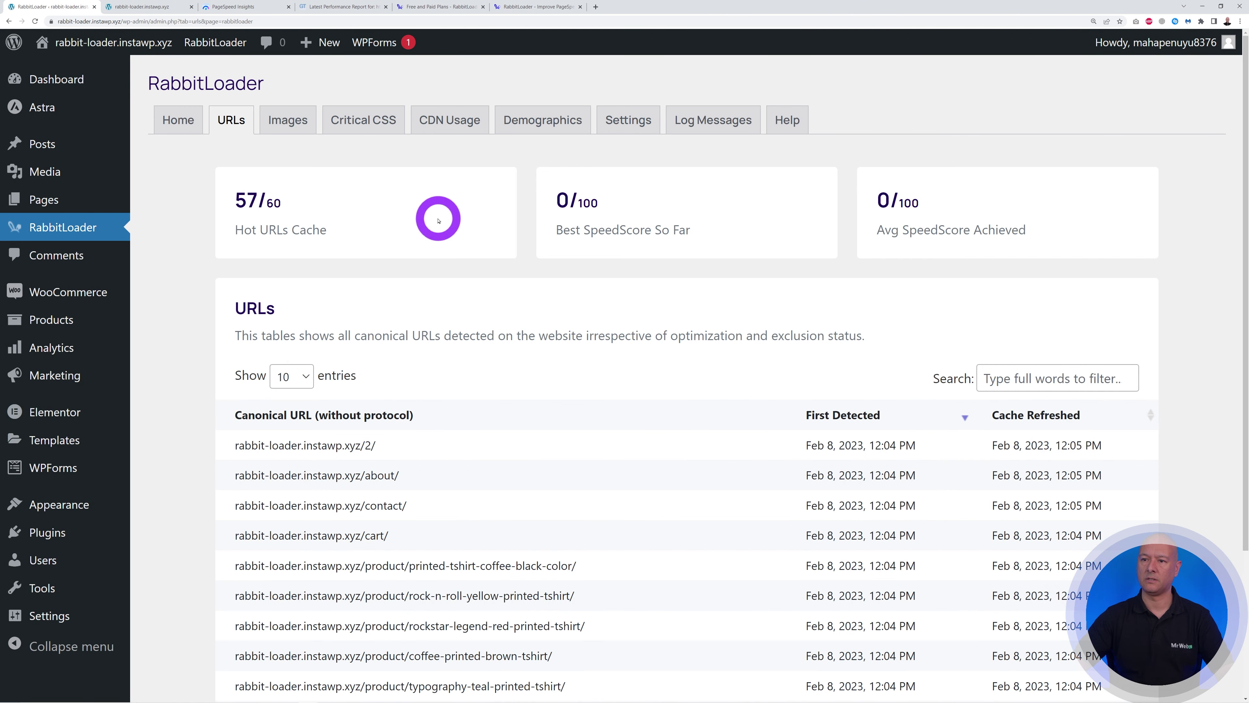
{"action": "left_click", "coordinate": [288, 121]}
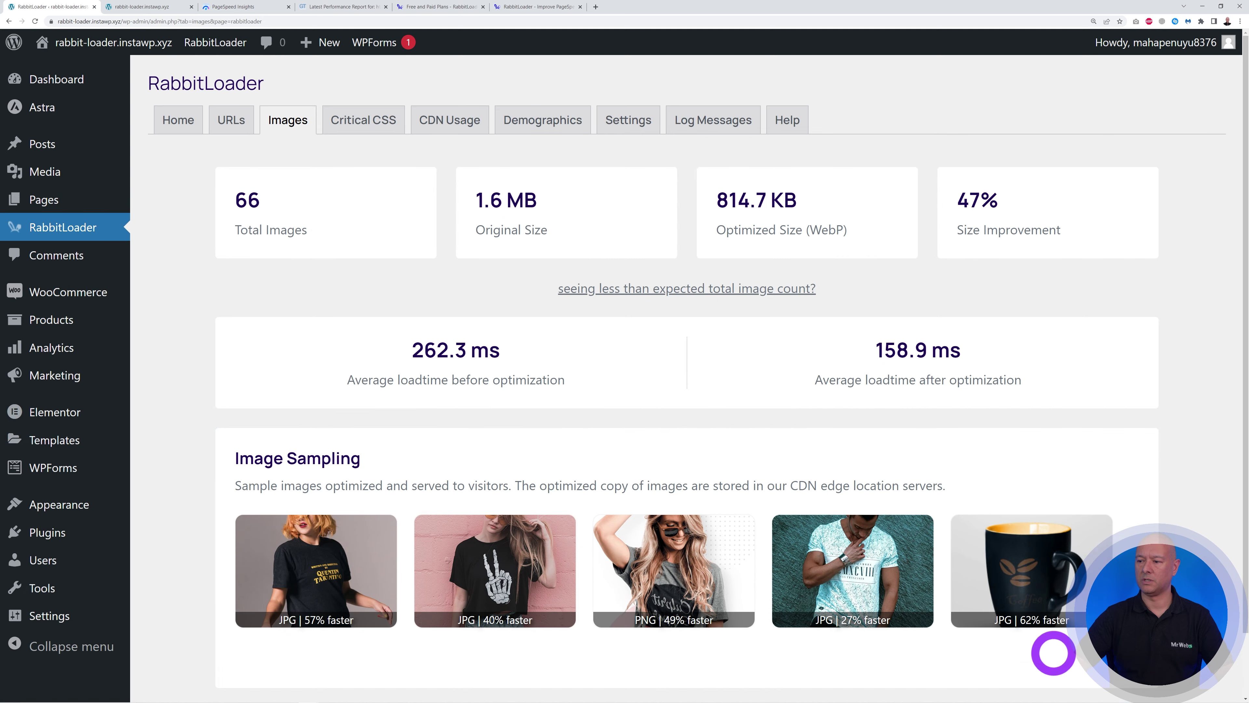
{"action": "left_click", "coordinate": [446, 128]}
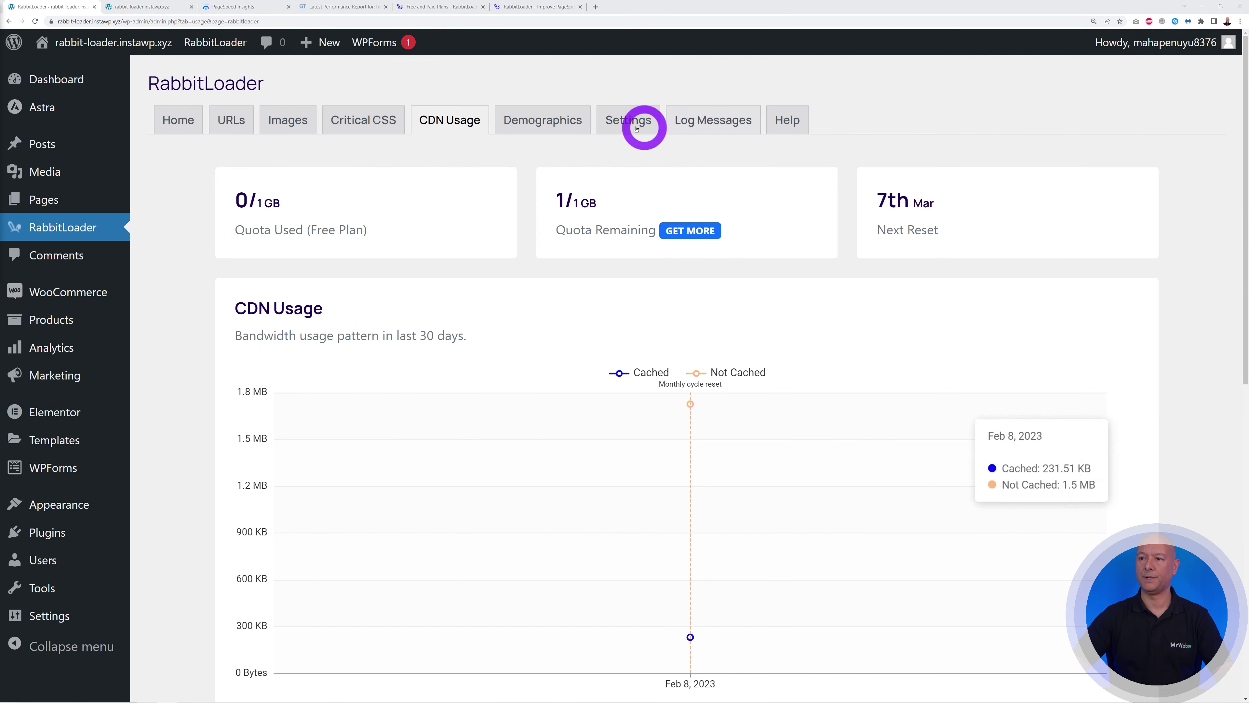
{"action": "left_click", "coordinate": [543, 120]}
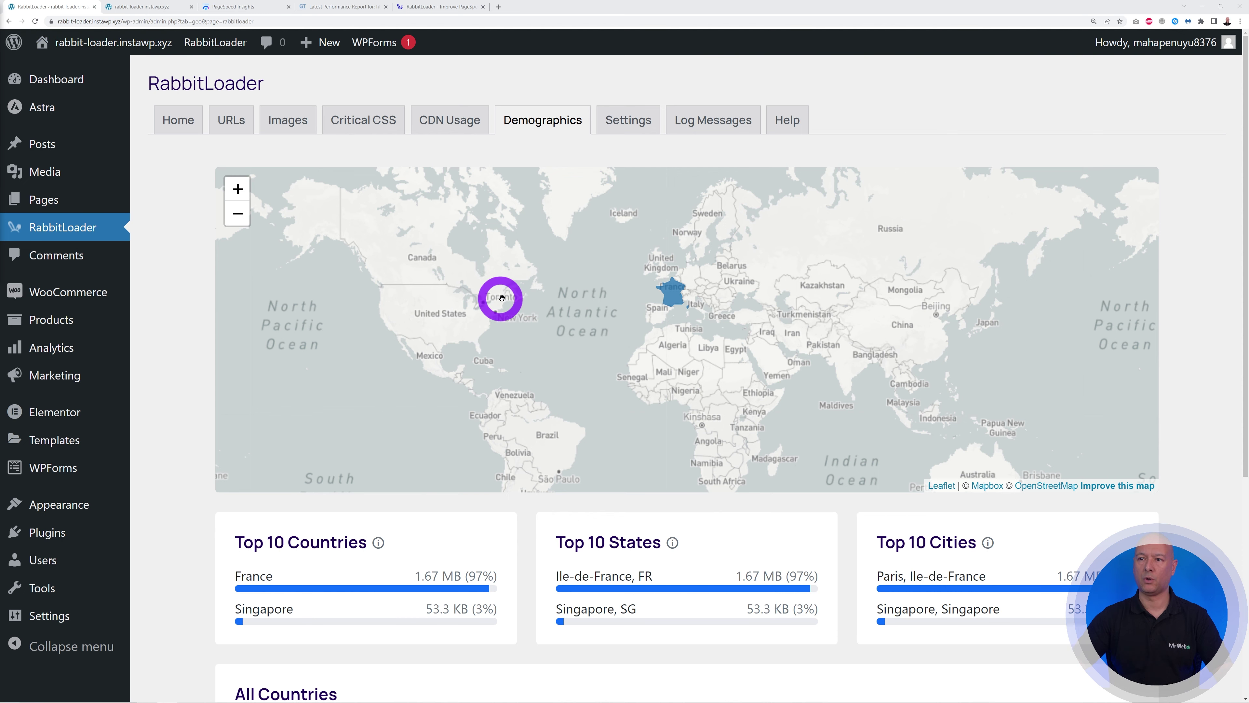
{"action": "left_click", "coordinate": [423, 9]}
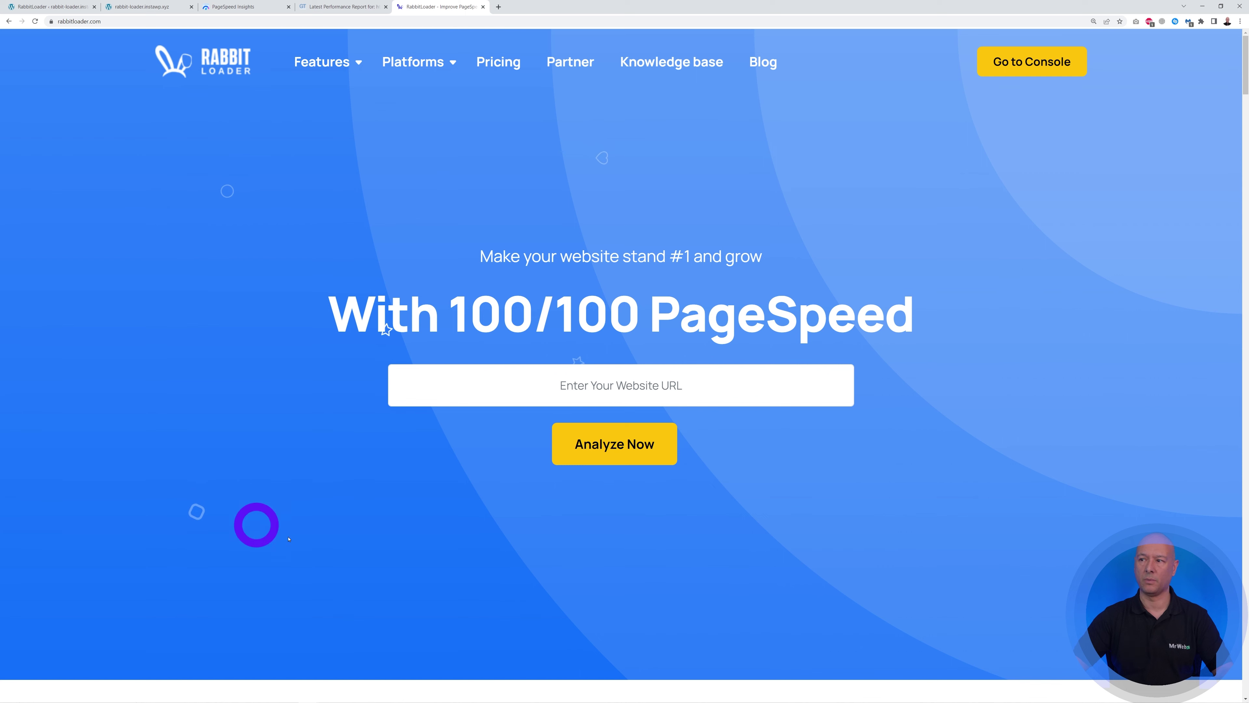
Go to the RabbitLoader console and open the rabbit-loader.instawp.xyz site overview
{"action": "left_click", "coordinate": [1020, 71]}
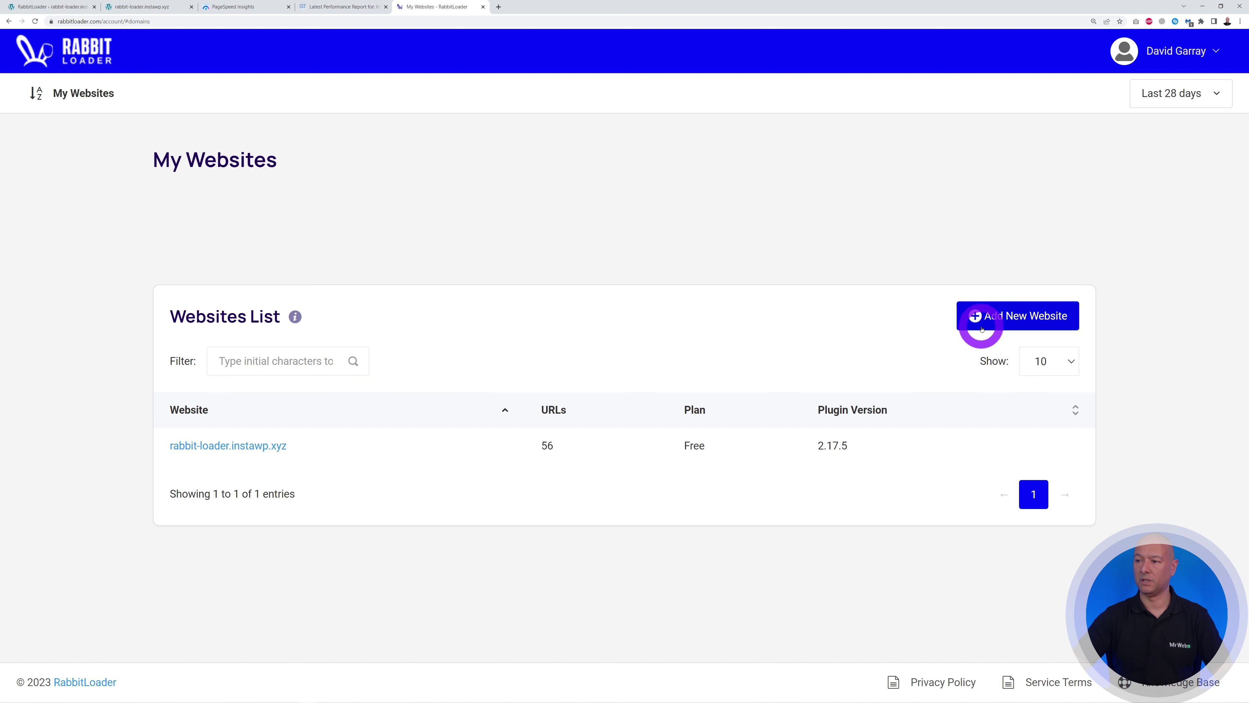
{"action": "left_click", "coordinate": [254, 445]}
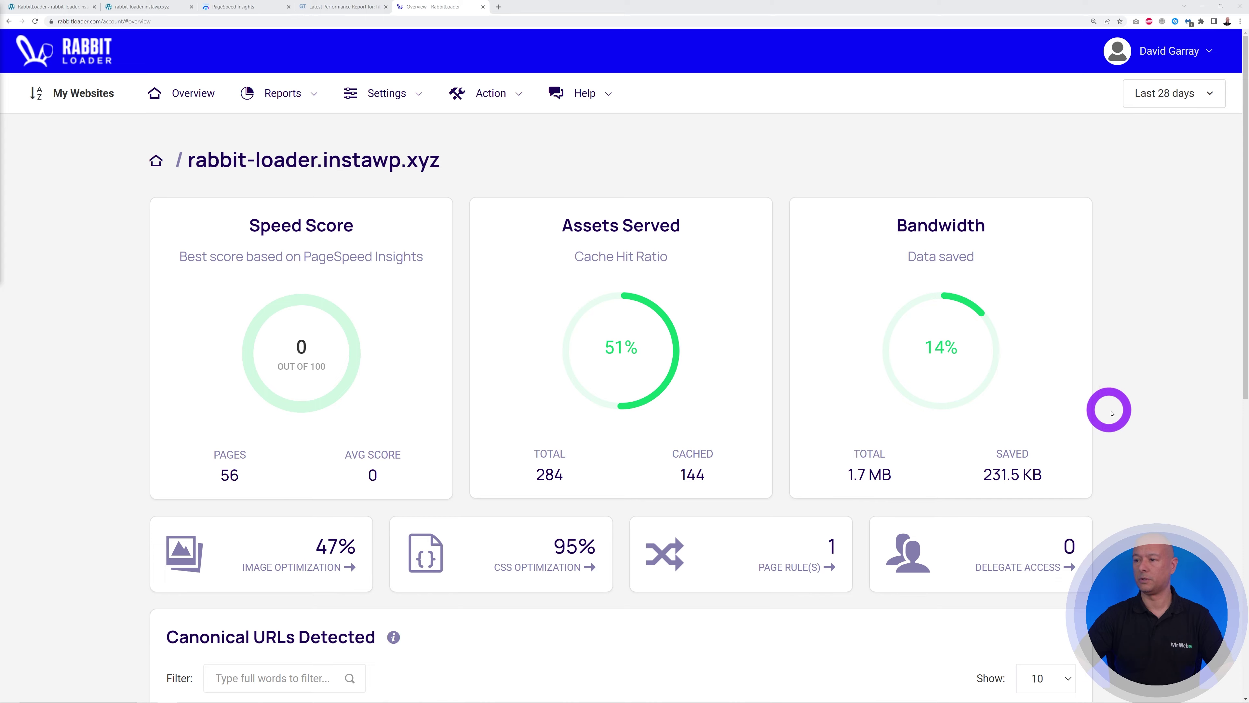
Scroll through the Canonical URLs table of the site's detected pages
{"action": "scroll", "coordinate": [1126, 472], "scroll_direction": "down", "scroll_amount": 6}
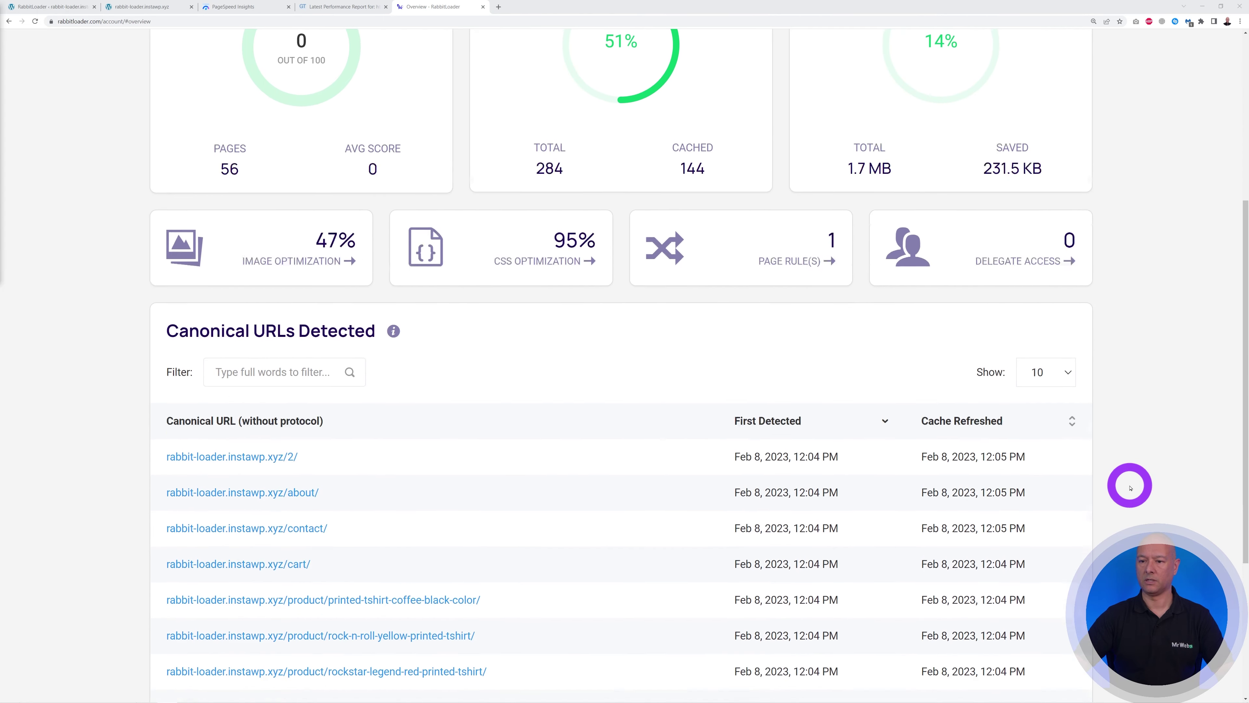
{"action": "scroll", "coordinate": [1130, 485], "scroll_direction": "down", "scroll_amount": 3}
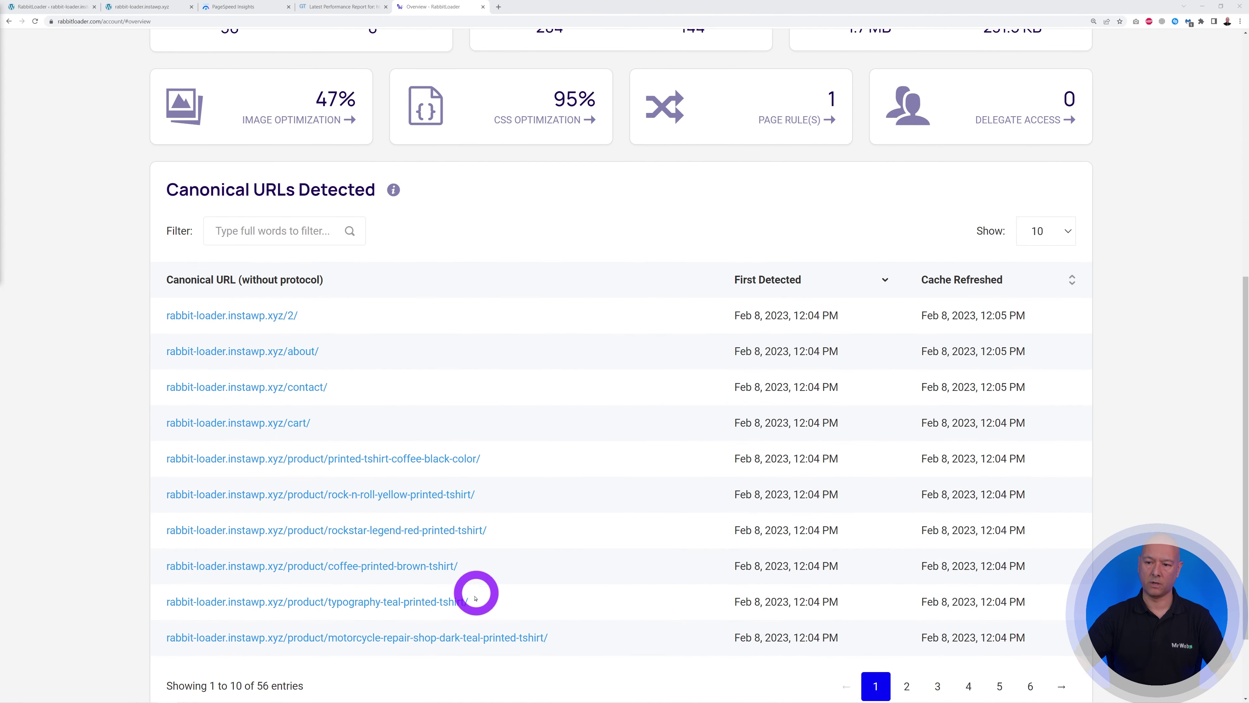
{"action": "scroll", "coordinate": [654, 565], "scroll_direction": "down", "scroll_amount": 2}
{"action": "scroll", "coordinate": [644, 570], "scroll_direction": "up", "scroll_amount": 7}
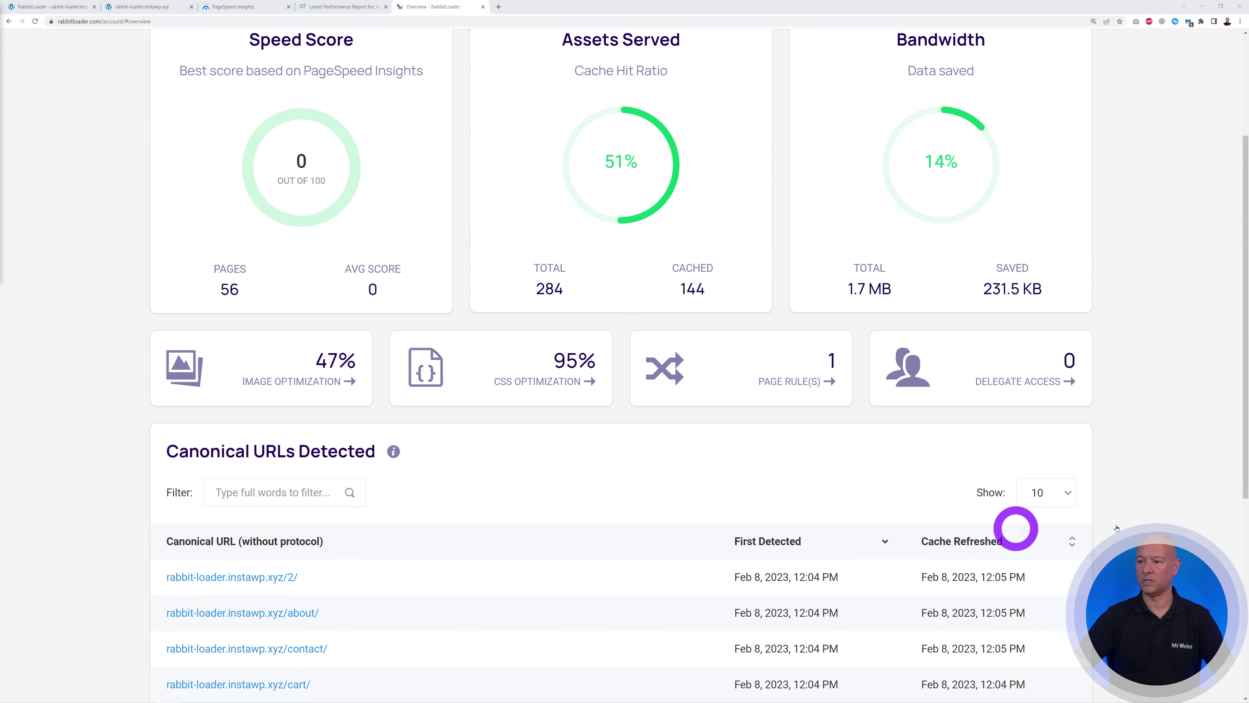
{"action": "scroll", "coordinate": [1091, 524], "scroll_direction": "up", "scroll_amount": 4}
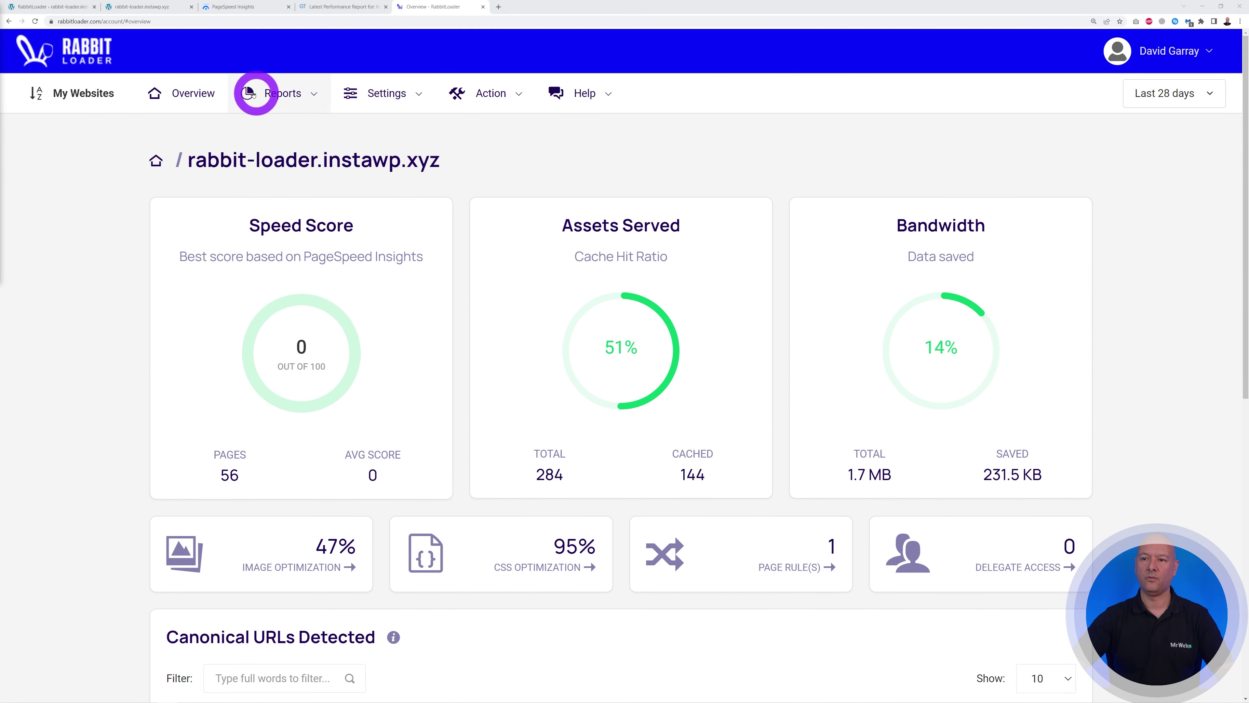
Look through the Reports and Settings menus, then bring up the Help options
{"action": "left_click", "coordinate": [312, 94]}
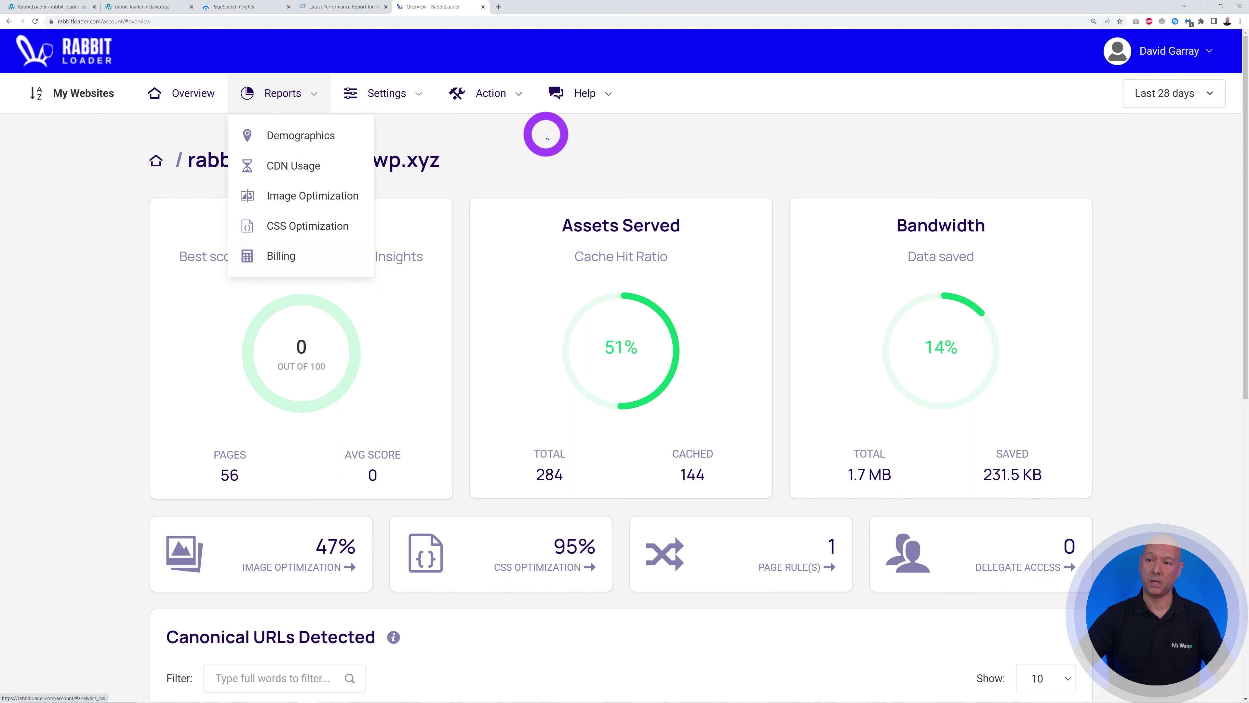
{"action": "left_click", "coordinate": [422, 94]}
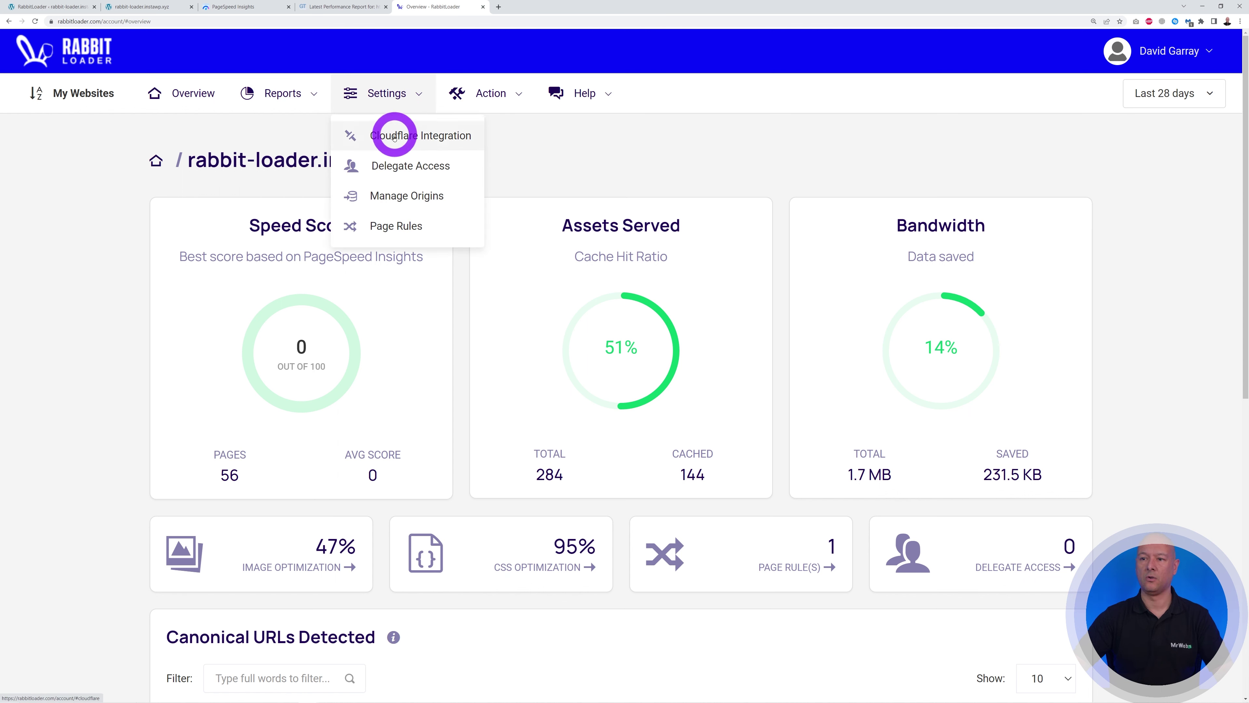
{"action": "left_click", "coordinate": [439, 142]}
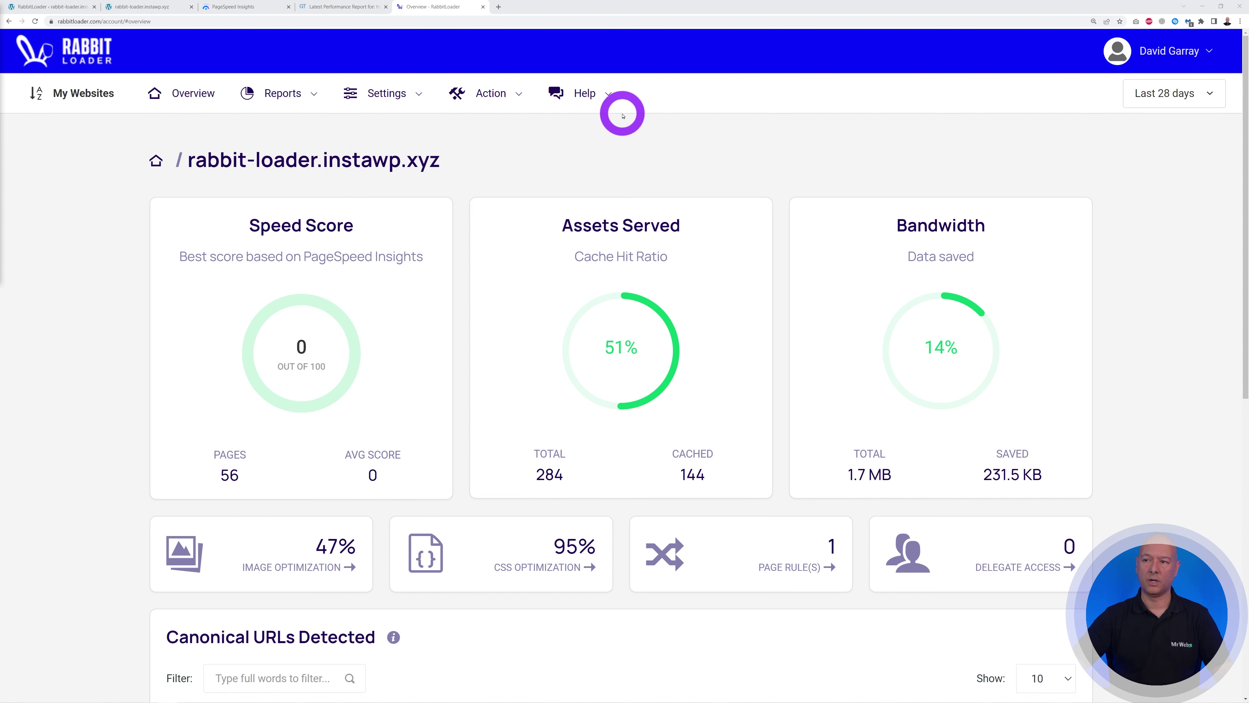
{"action": "mouse_move", "coordinate": [609, 92]}
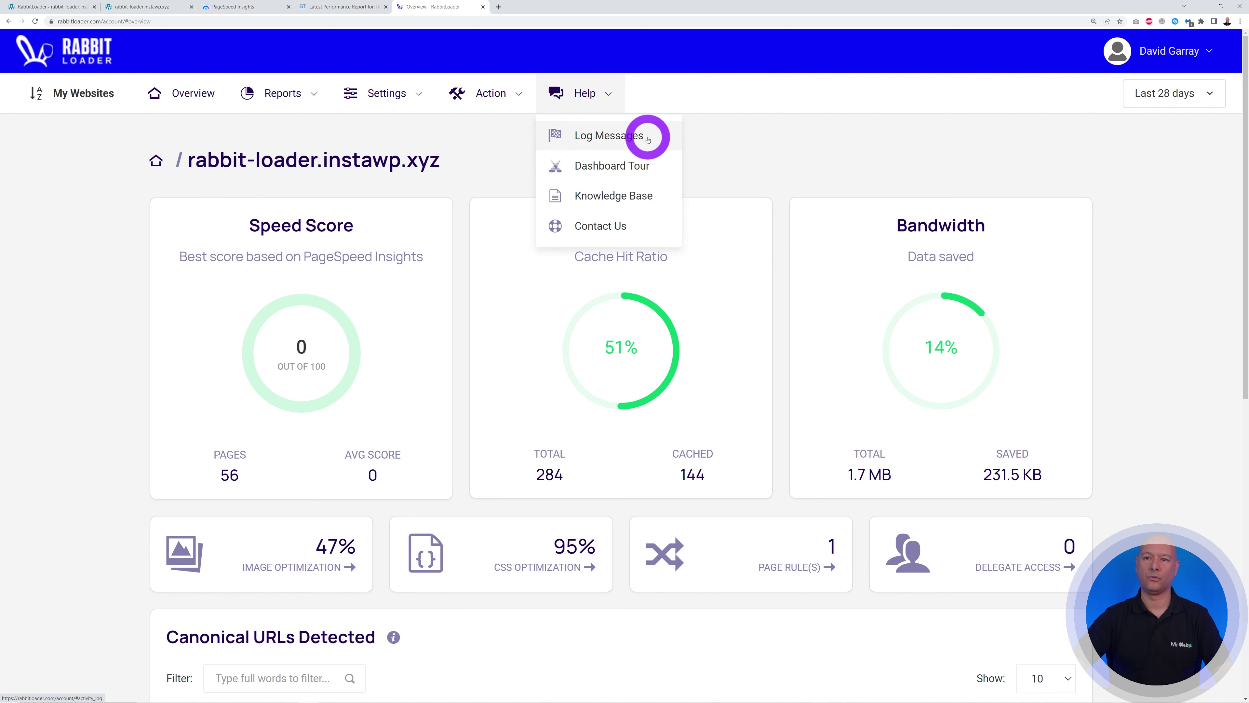